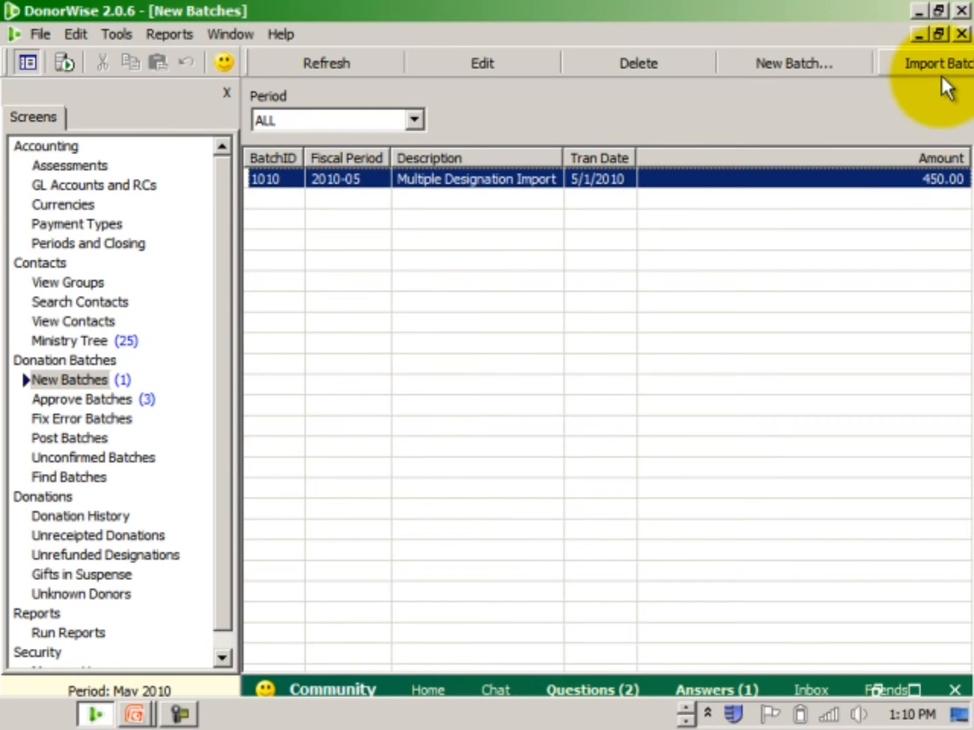
Start a batch import described as "Import Batch Sample", keeping the open May 2010 period and the preset transaction date.
click(944, 77)
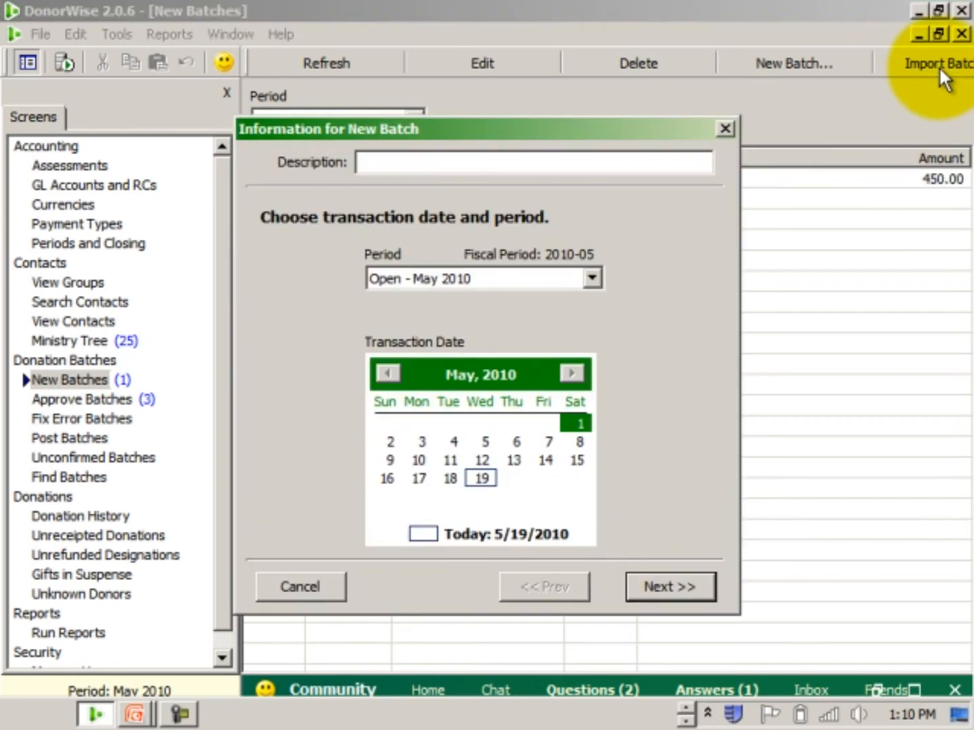
click(628, 165)
text(Import Batch Sample)
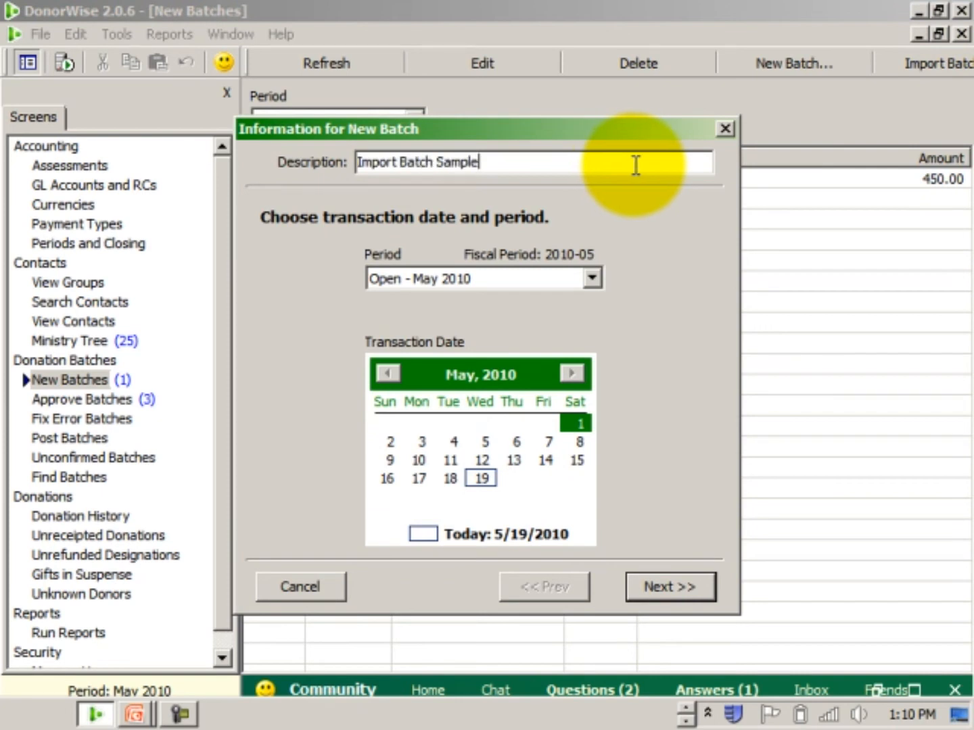
click(672, 586)
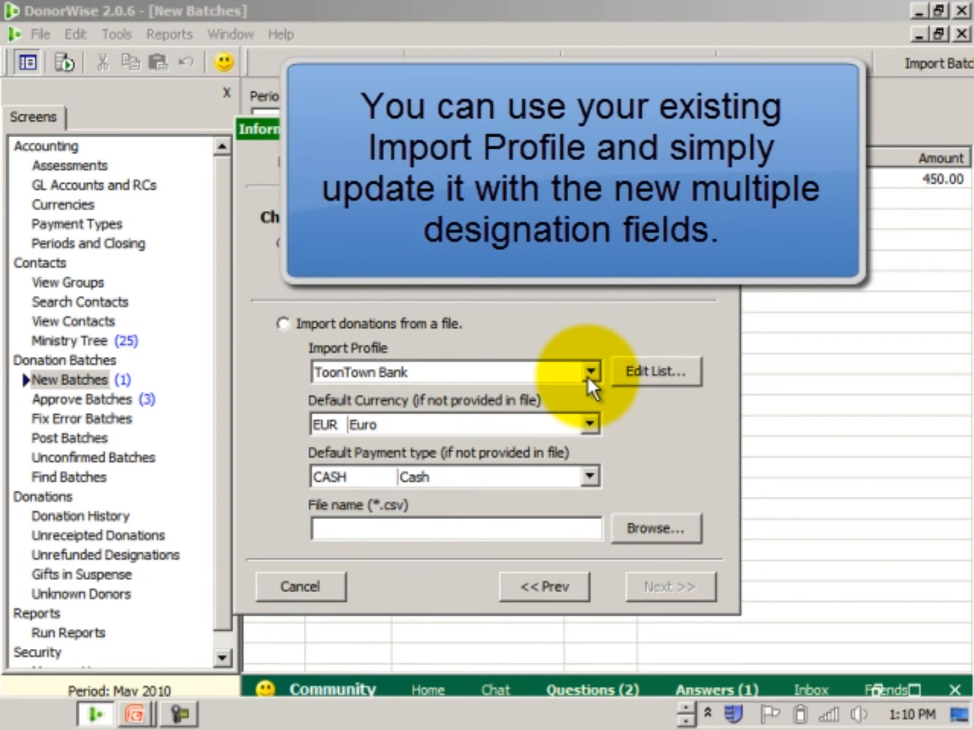
Set the default payment type to Bank Transfer and load the "Bank Import Multi-De..." CSV file from the desktop as the import source.
click(590, 477)
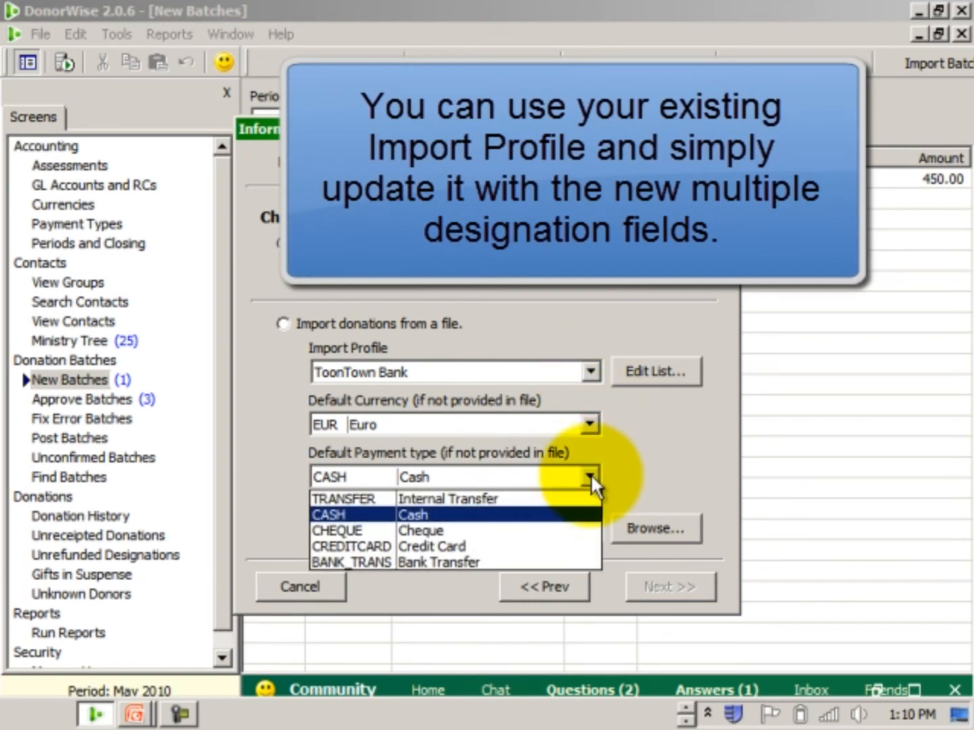
click(581, 562)
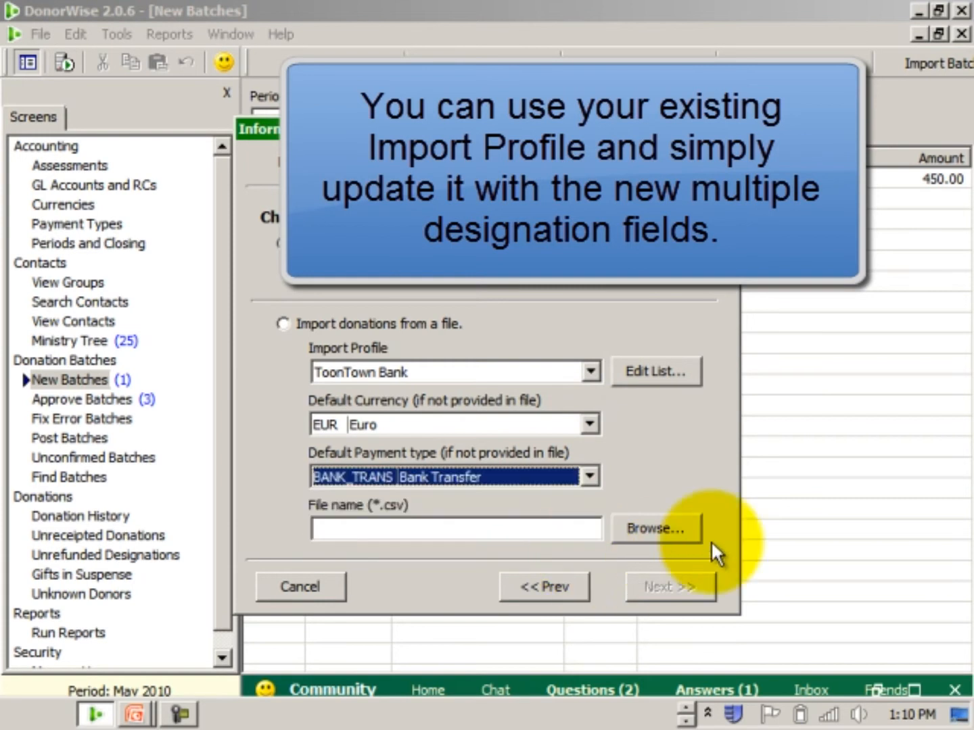
click(682, 527)
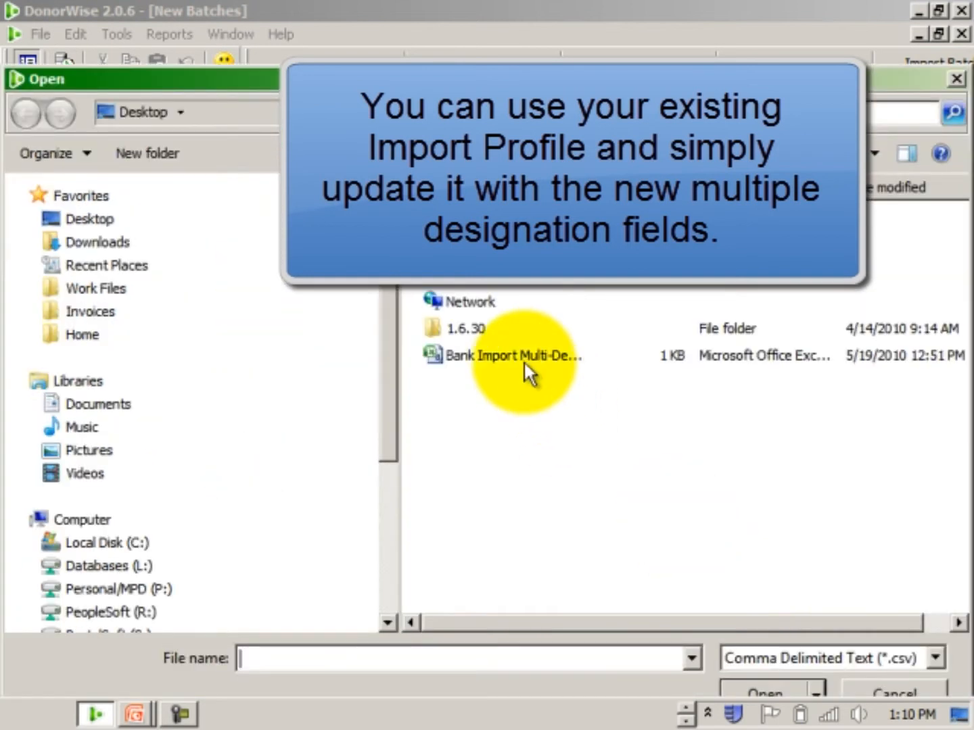
double_click(523, 356)
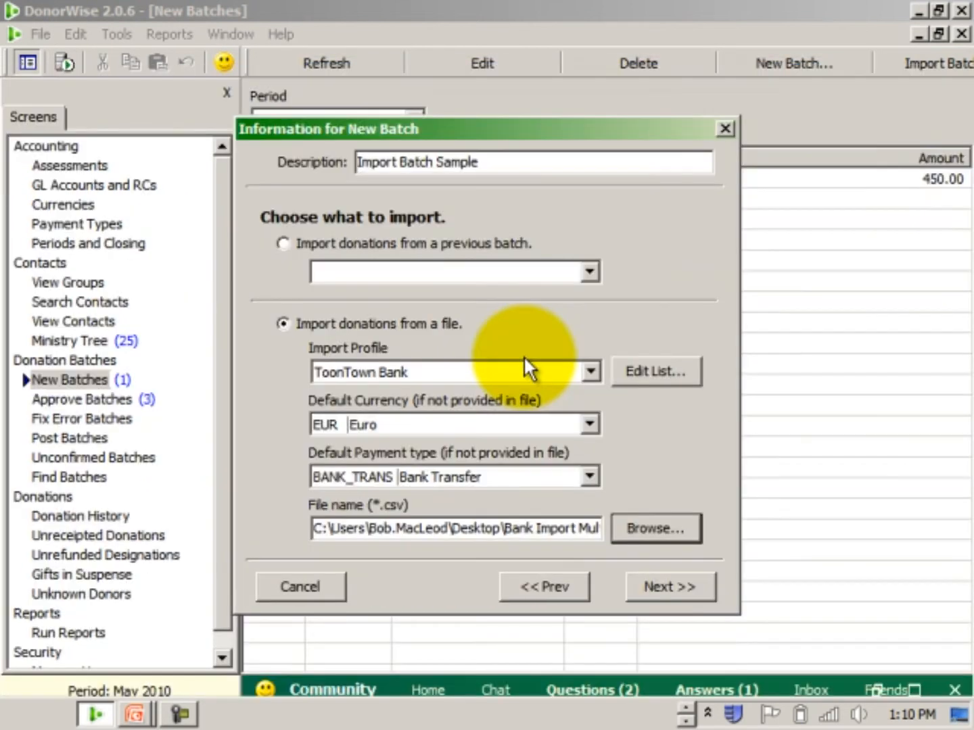
click(659, 576)
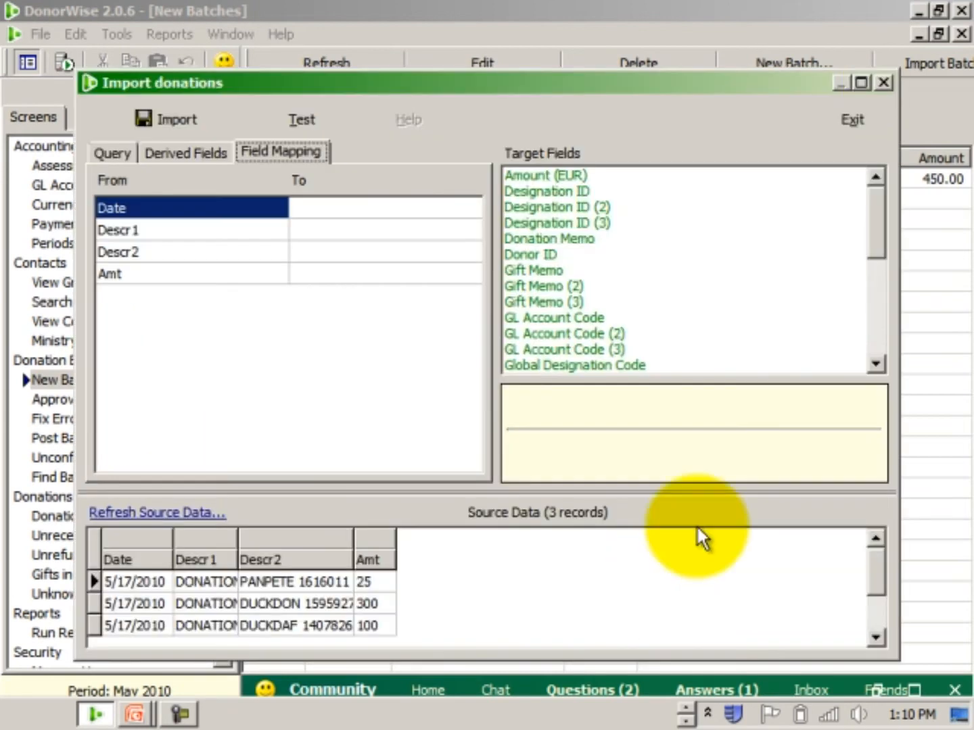
In the maximized import window, map the Date source field to Received Date and Descr1 to Skip Record.
click(862, 82)
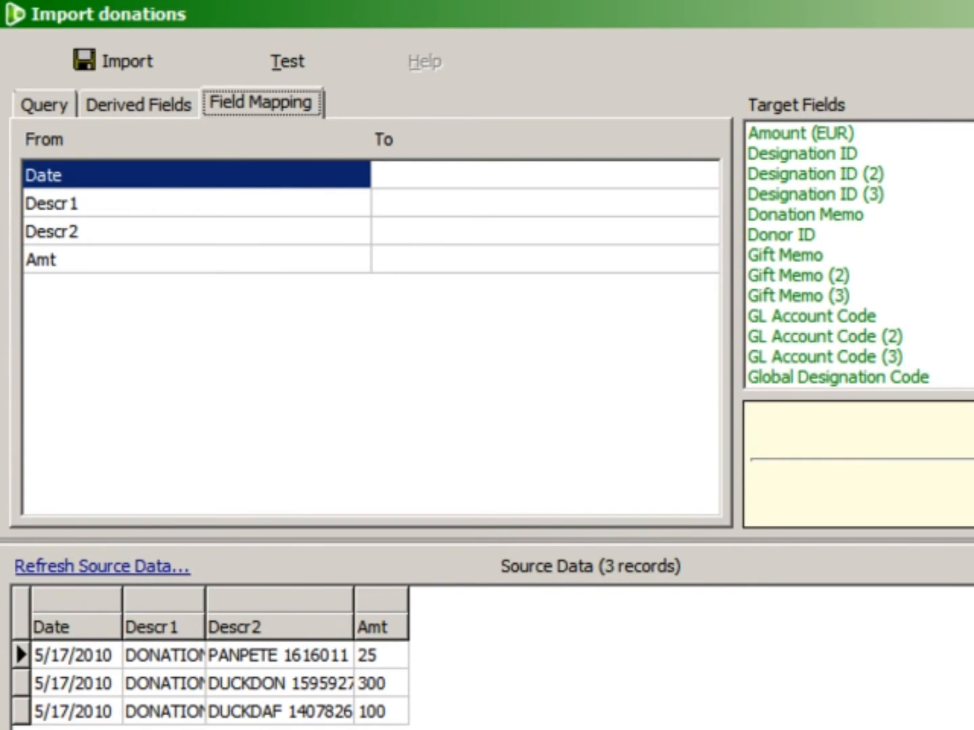
scroll(859, 253, down, 5)
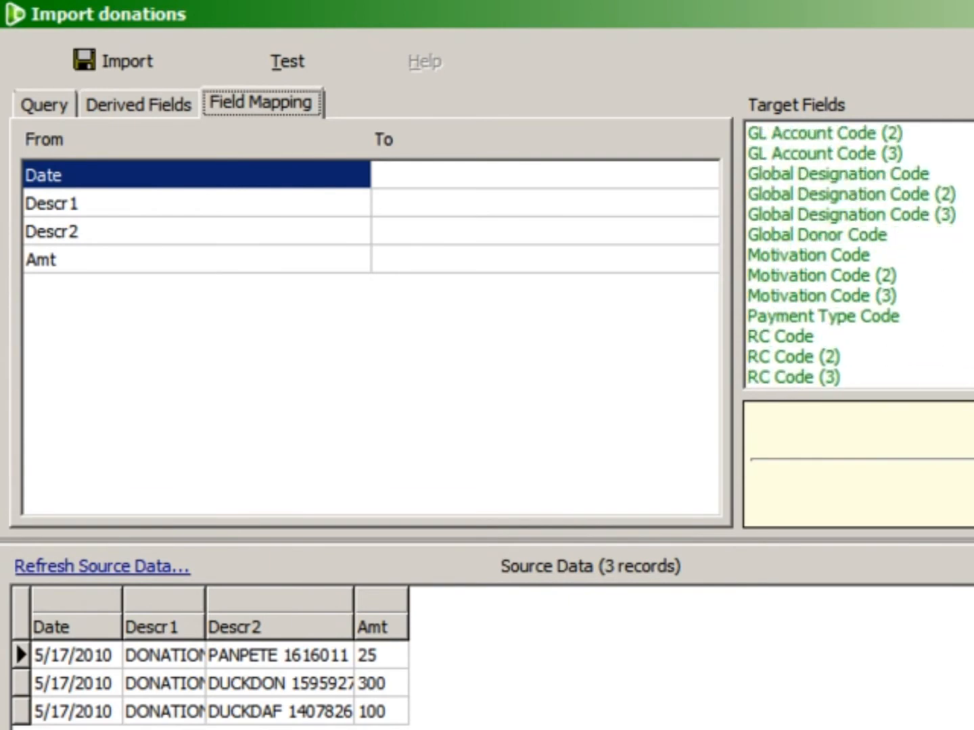
drag(792, 294, 591, 173)
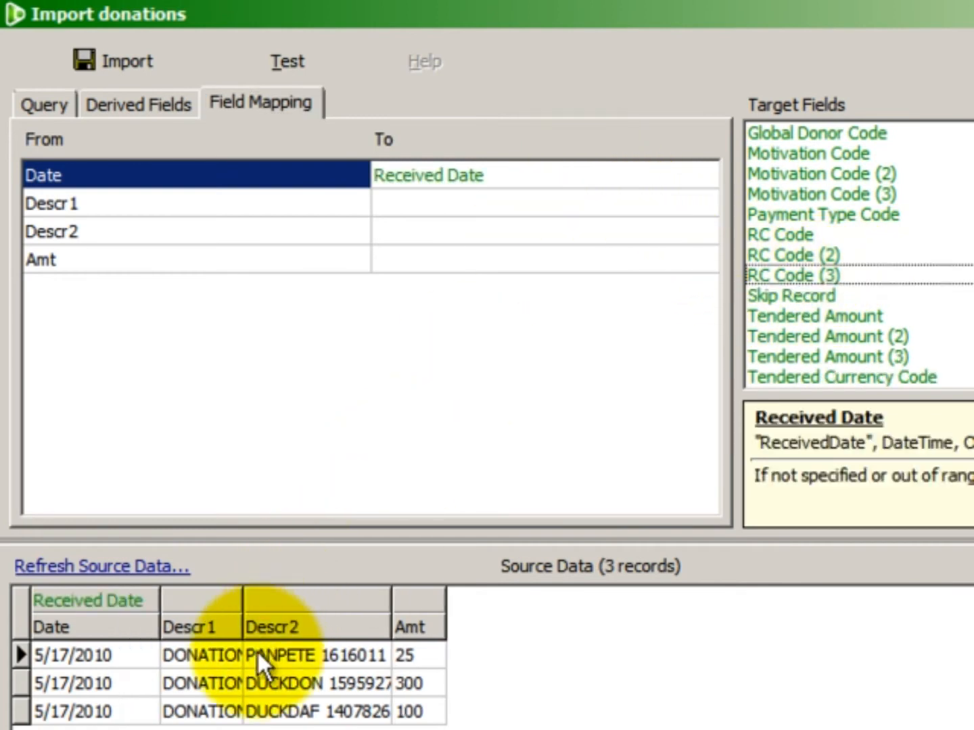
drag(247, 601, 283, 599)
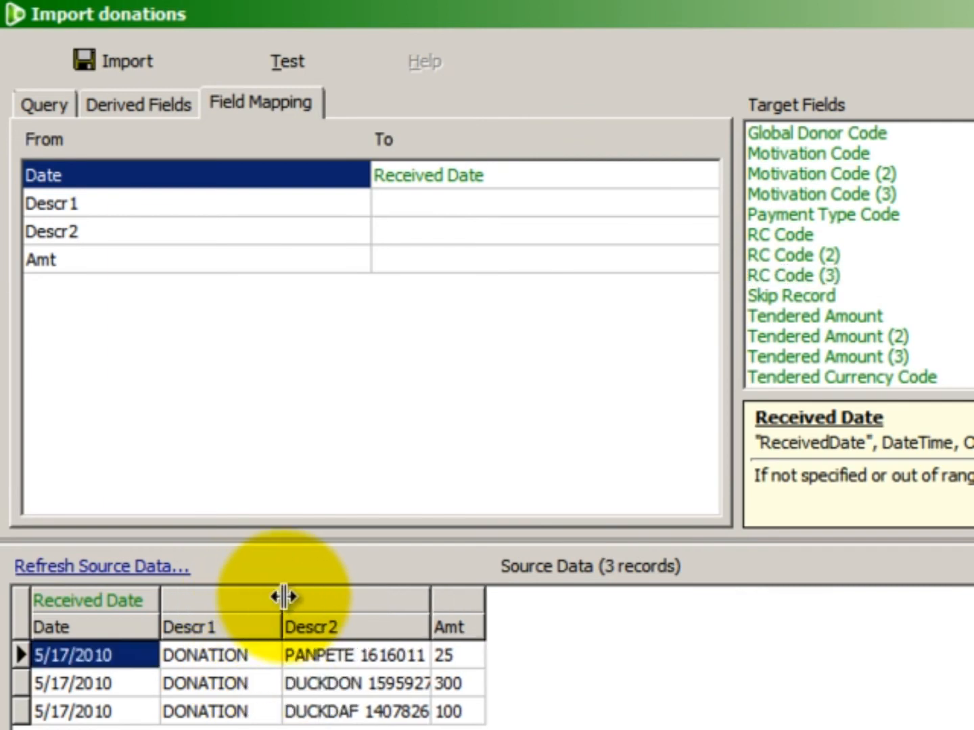
drag(805, 295, 547, 209)
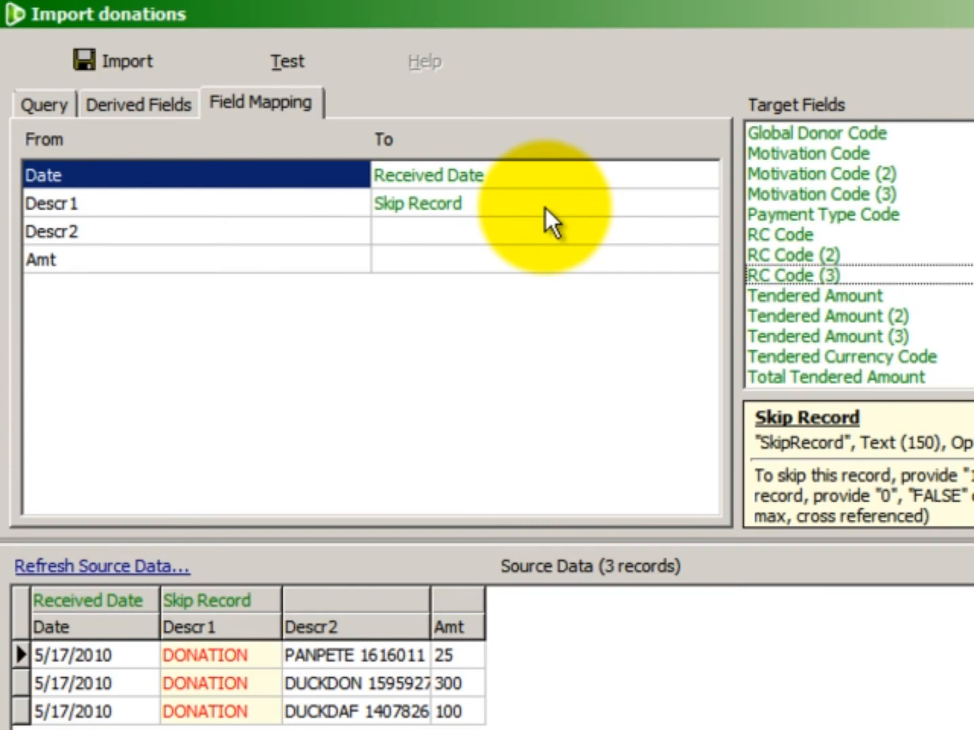
Map the Descr2 source field to Donor ID and Amt to Total Tendered Amount.
click(534, 231)
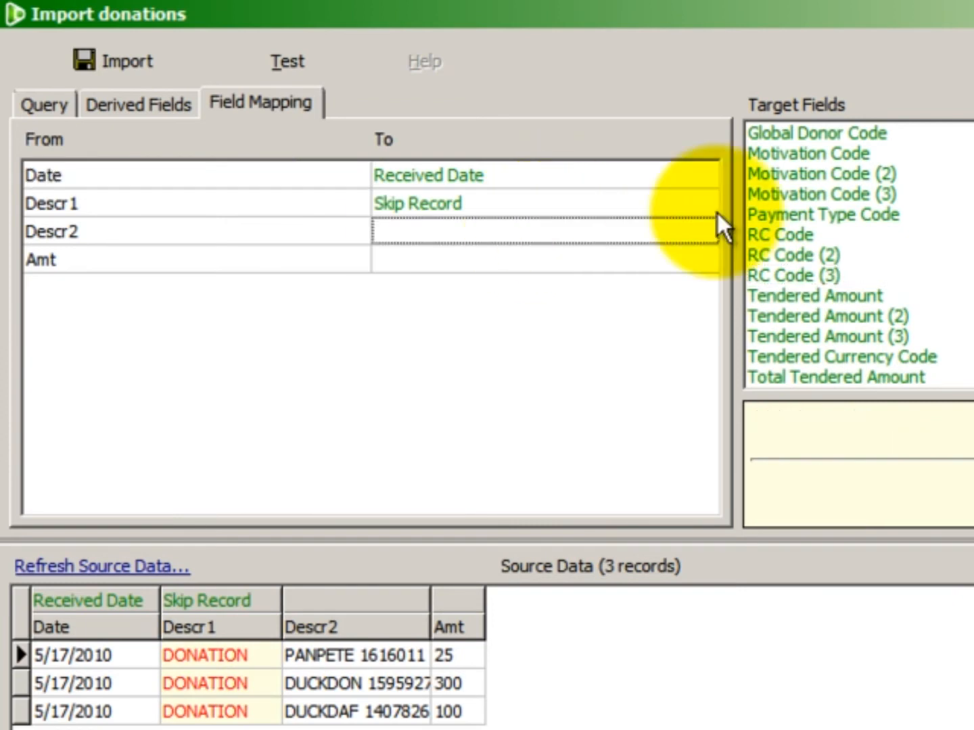
scroll(851, 255, up, 4)
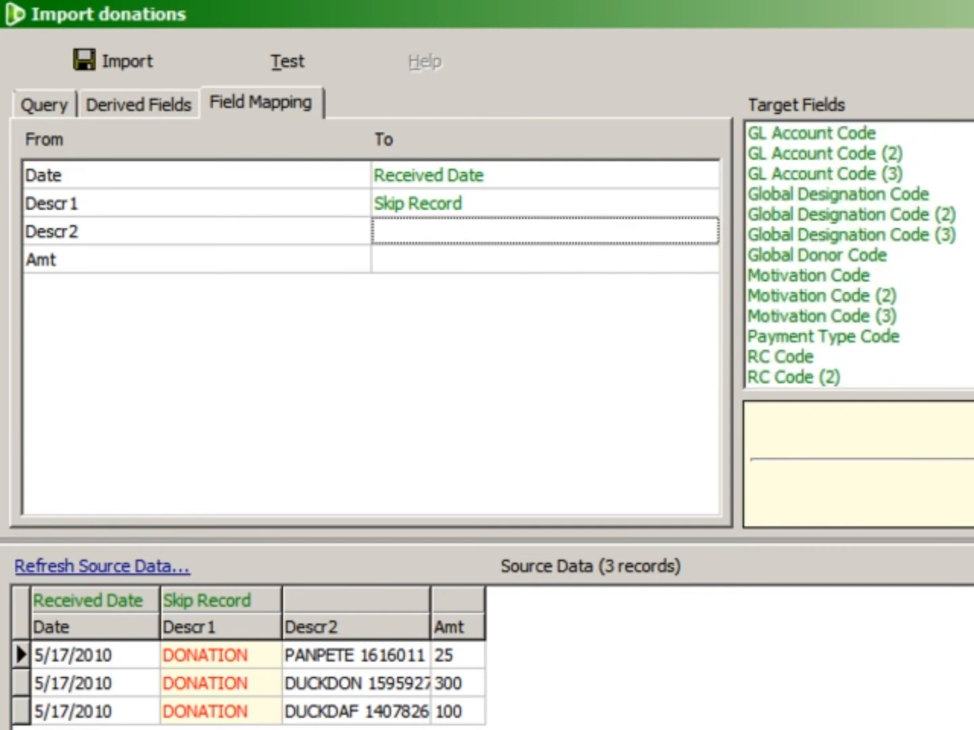
scroll(856, 142, up, 1)
drag(777, 149, 577, 230)
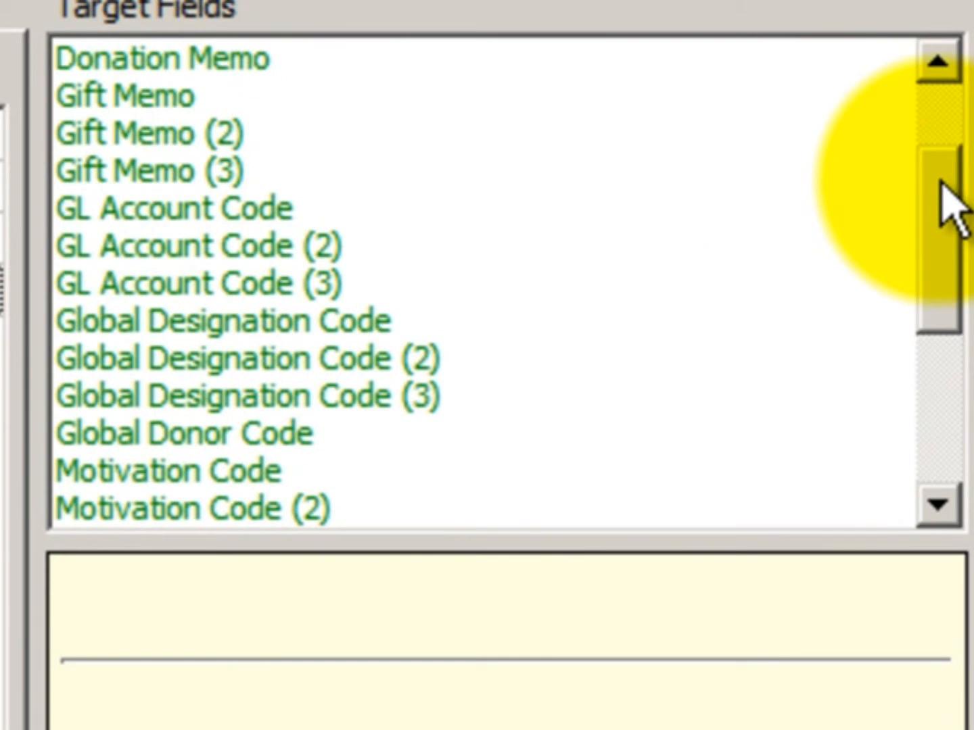
drag(941, 181, 940, 347)
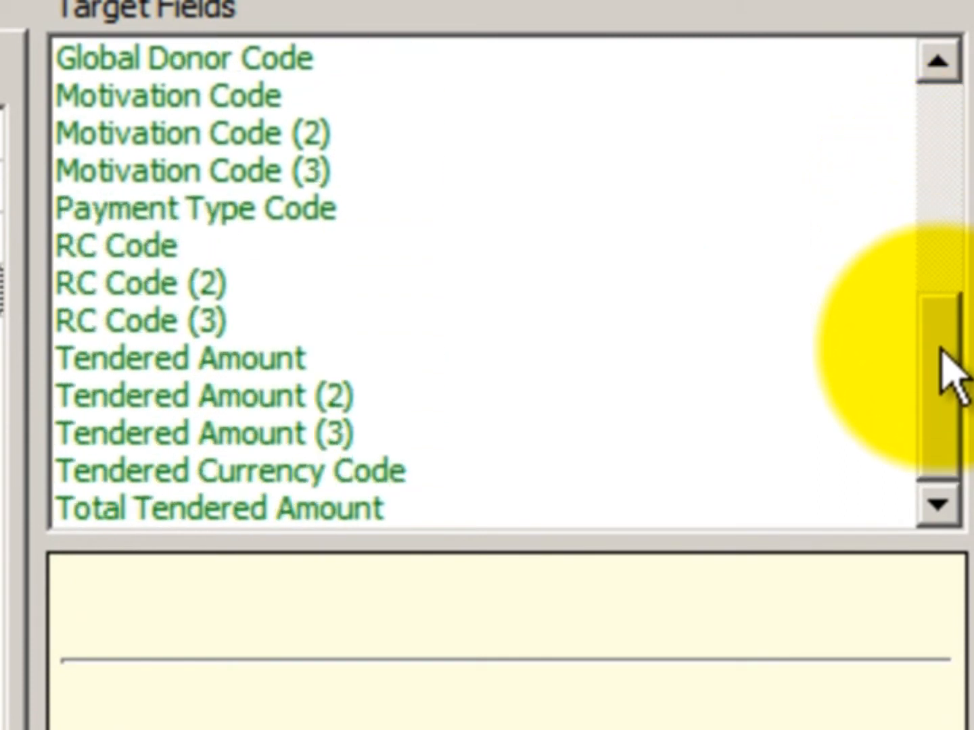
drag(88, 515, 0, 389)
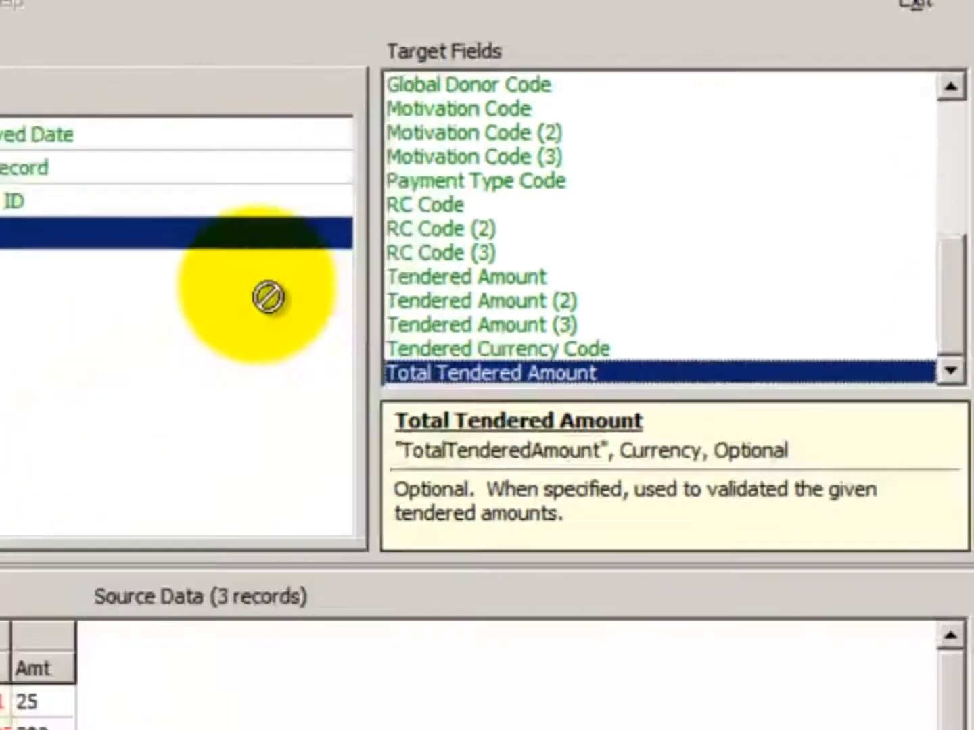
drag(268, 295, 204, 228)
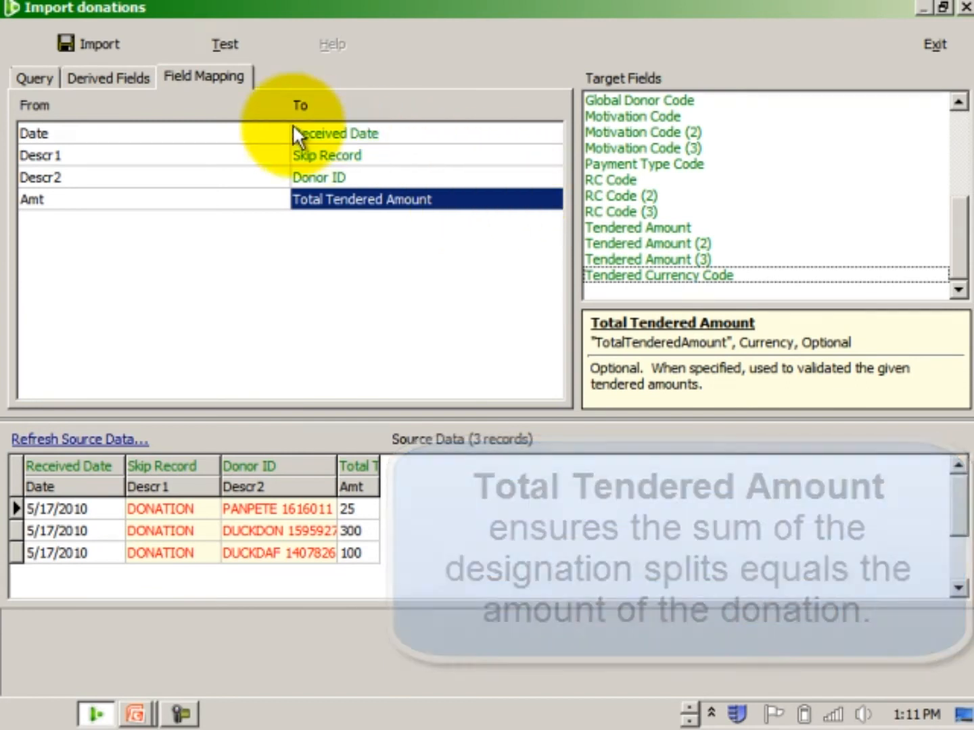
Create a new derived field and name it DesignationID1.
click(126, 77)
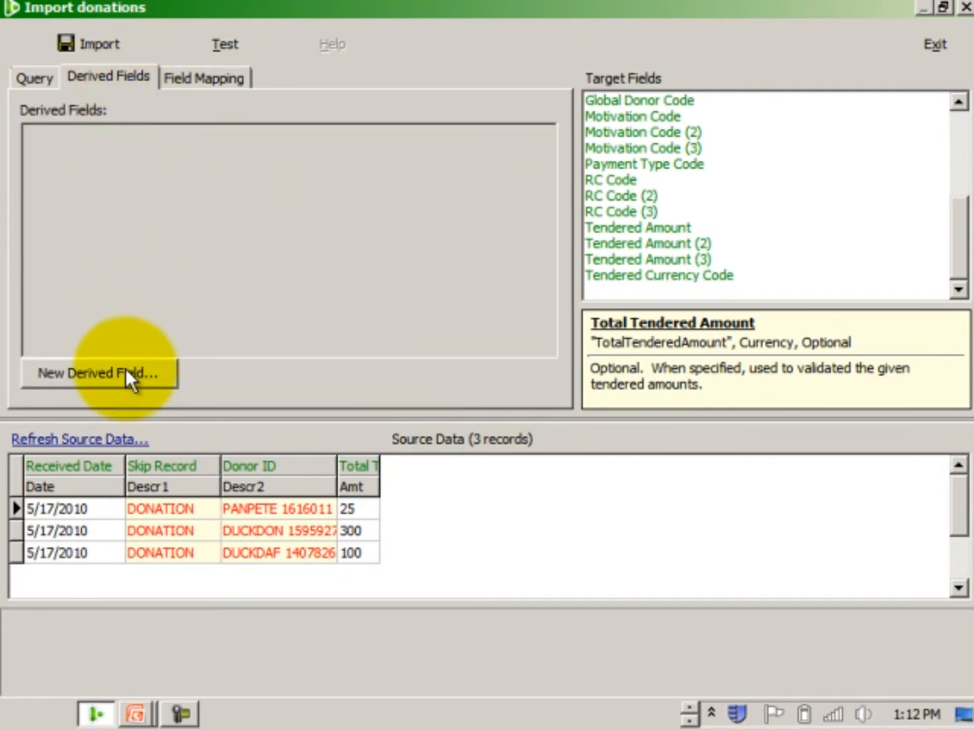
click(125, 373)
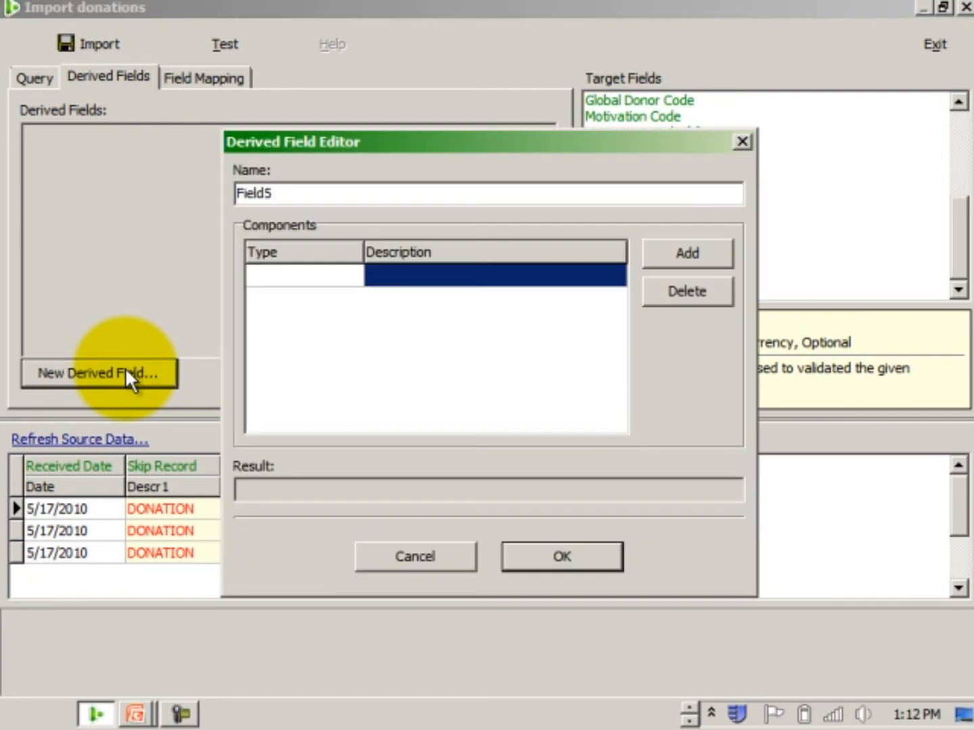
click(294, 189)
drag(295, 190, 233, 192)
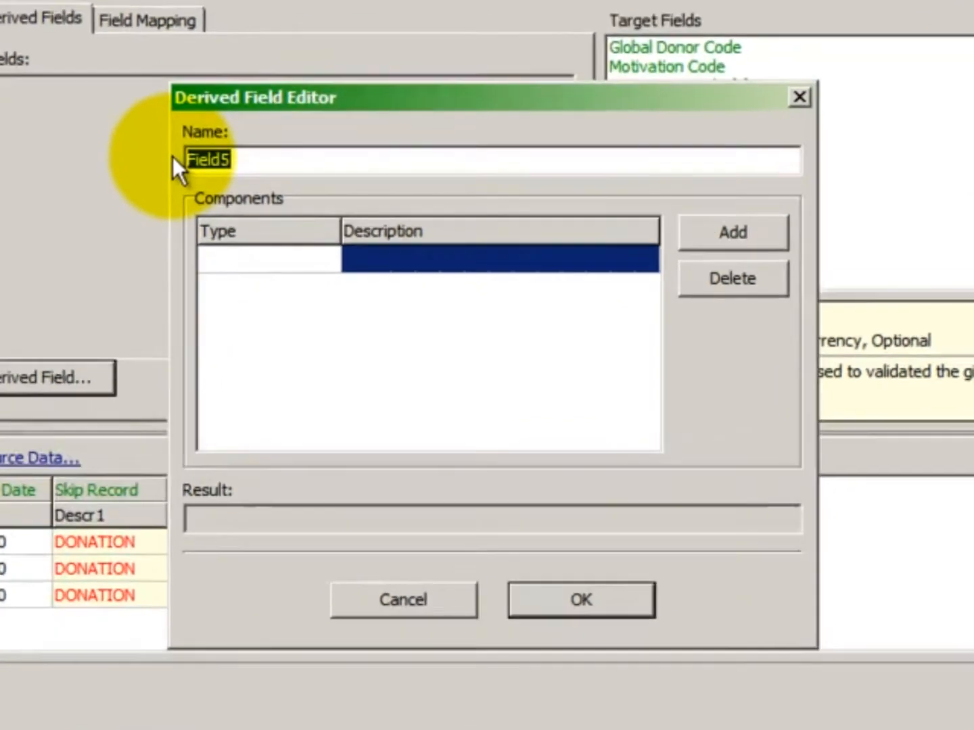
text(Des)
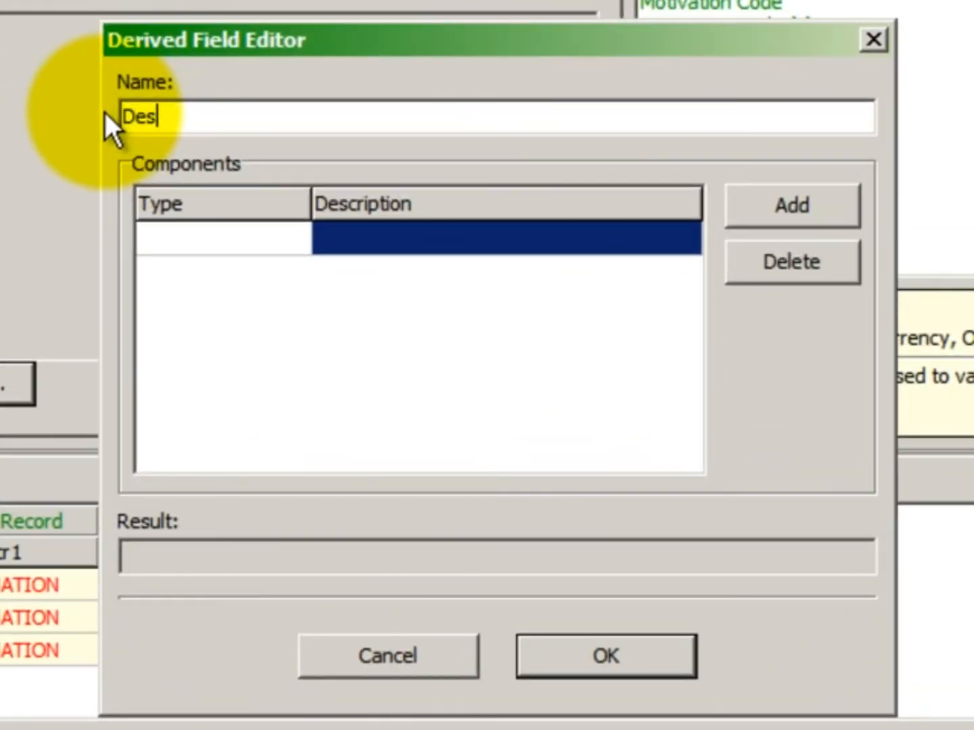
text(ignationID)
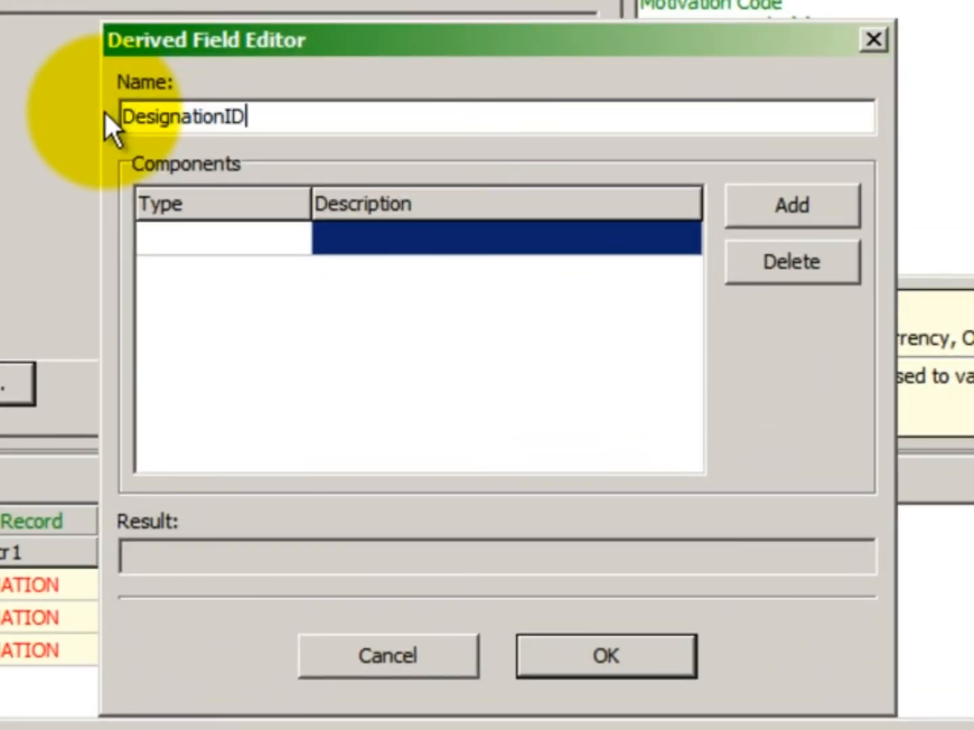
text(1)
Add the Descr2 field as the first component of DesignationID1 and move the editor aside to uncover the source data.
click(778, 206)
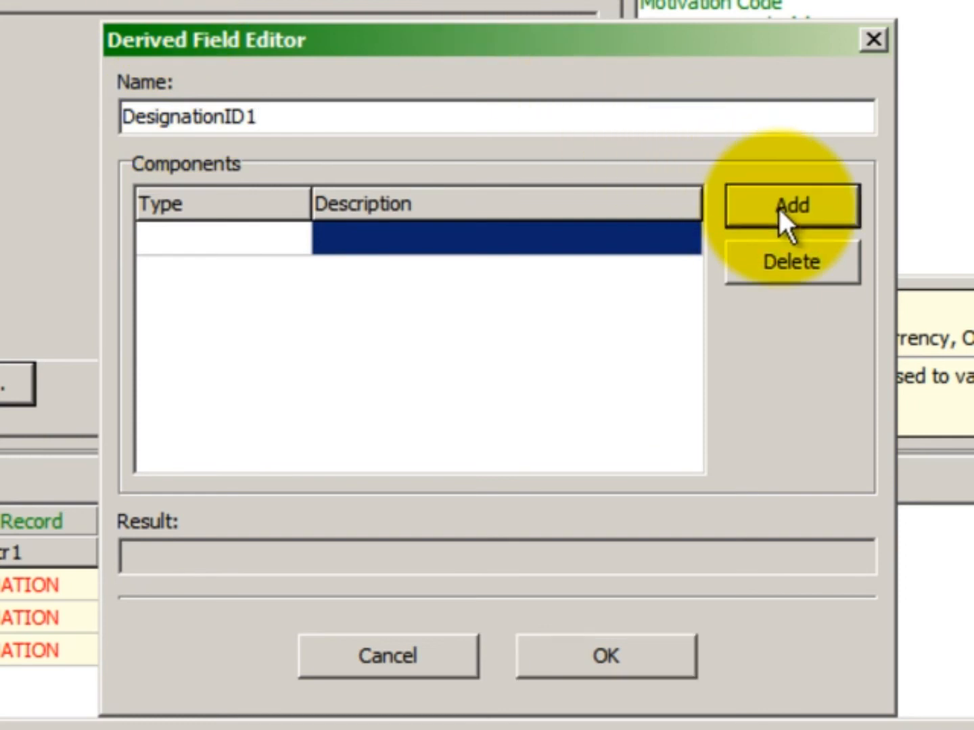
click(779, 248)
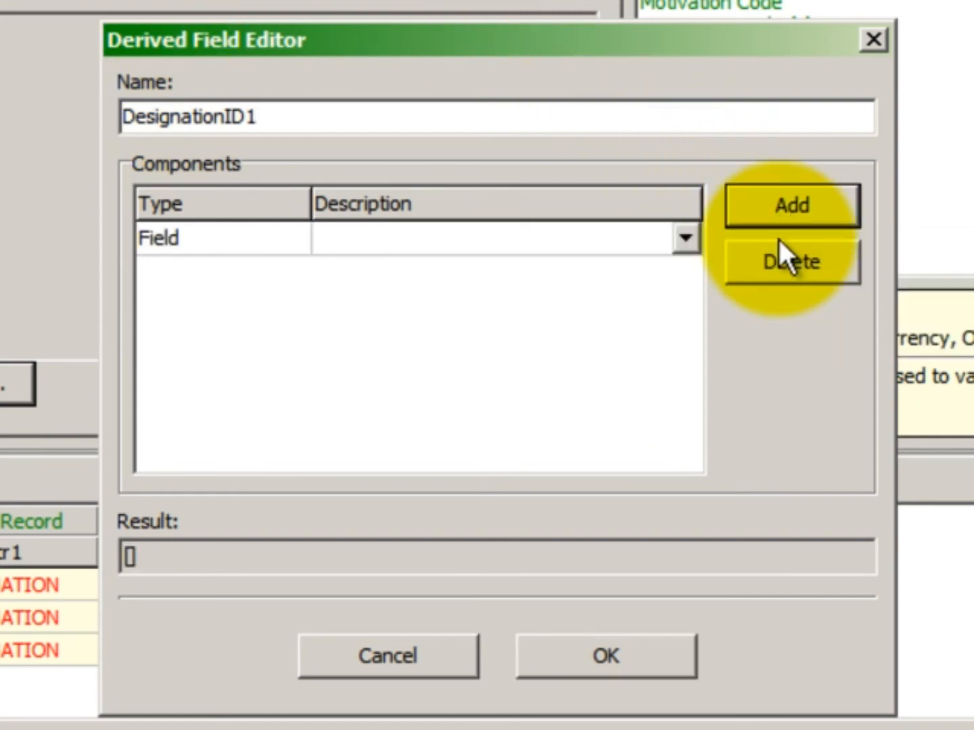
click(684, 238)
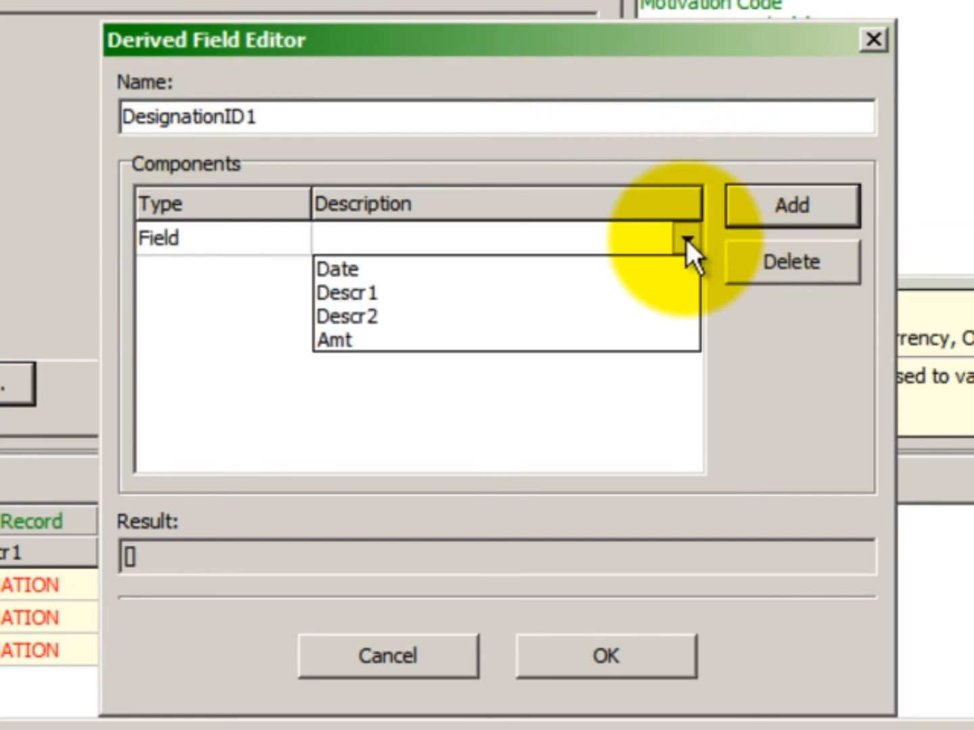
click(548, 314)
drag(503, 40, 738, 44)
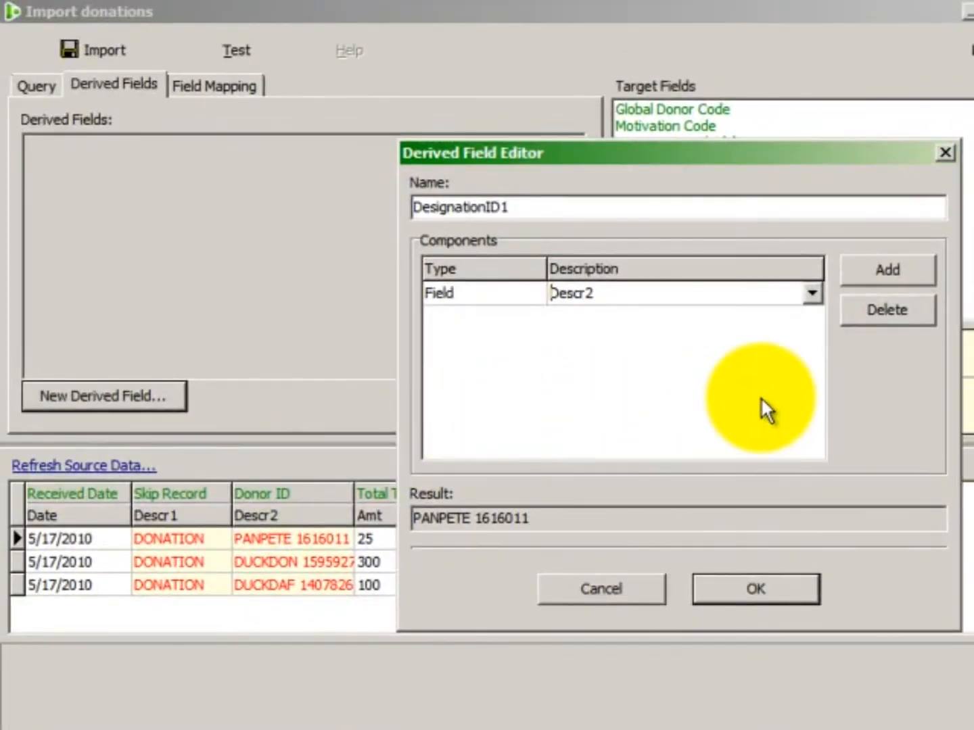
Add the Amt field as the second component of DesignationID1 and save the derived field.
click(881, 271)
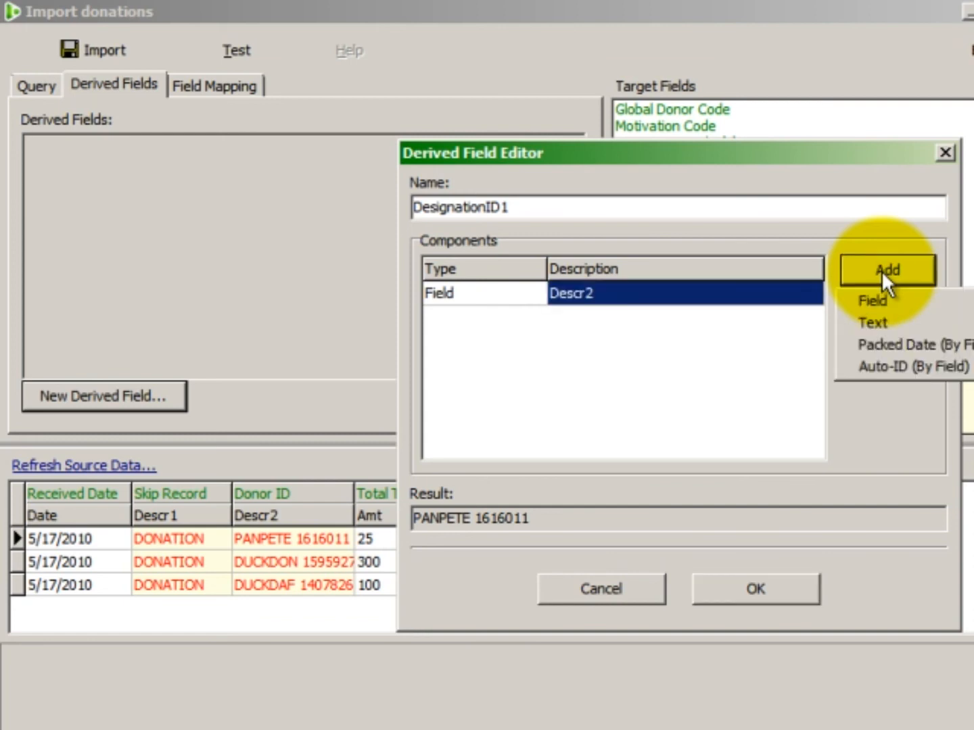
click(885, 301)
click(810, 319)
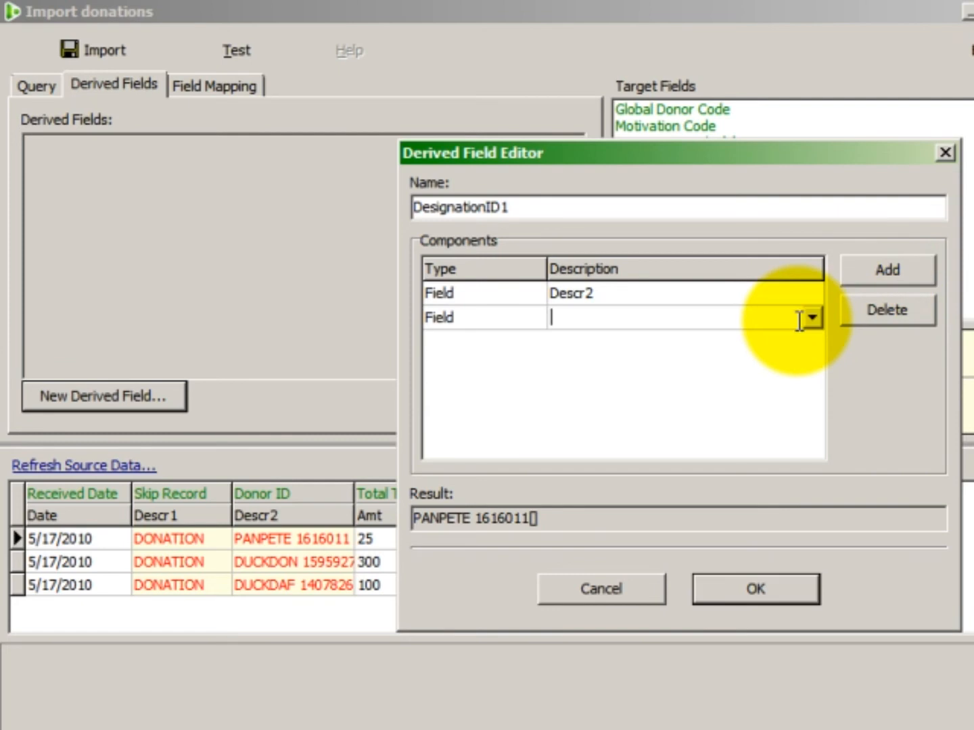
click(812, 316)
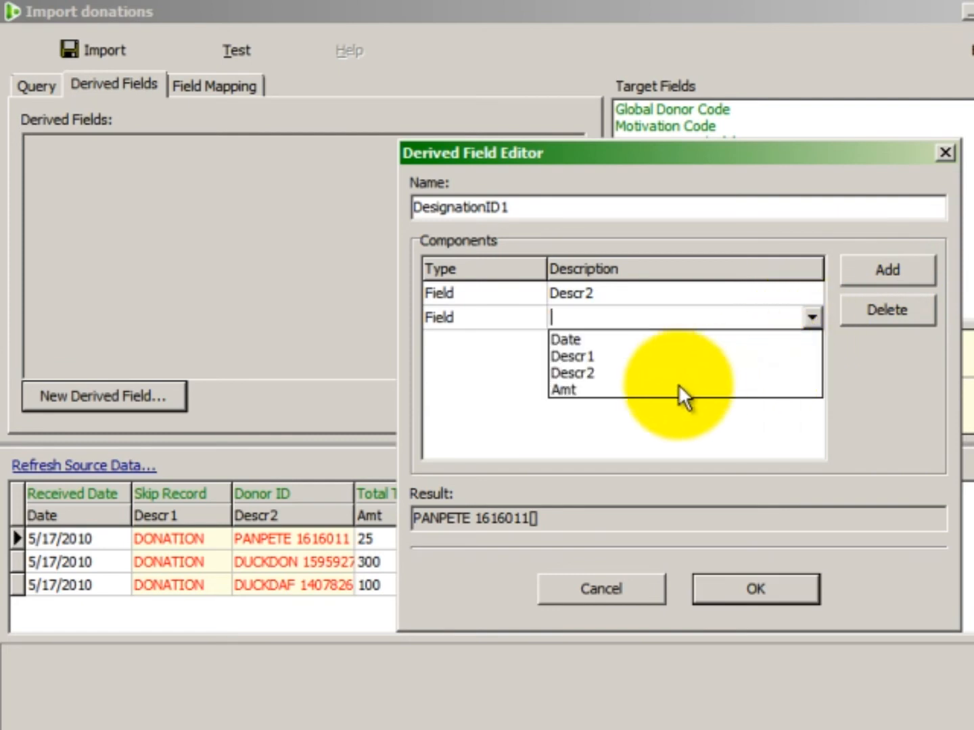
click(653, 391)
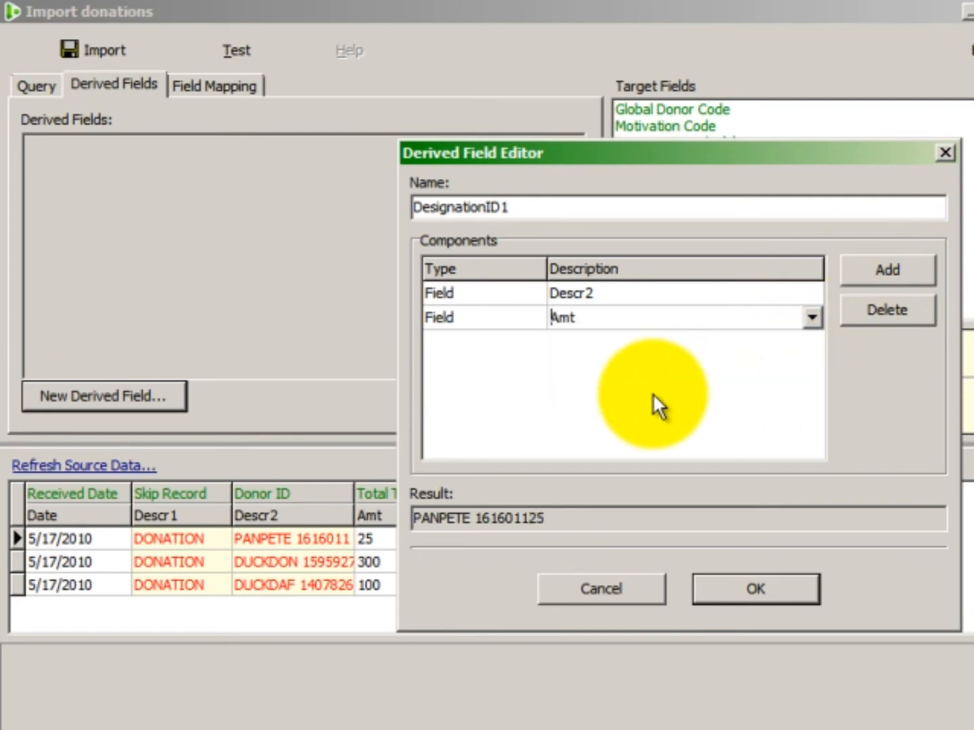
click(741, 582)
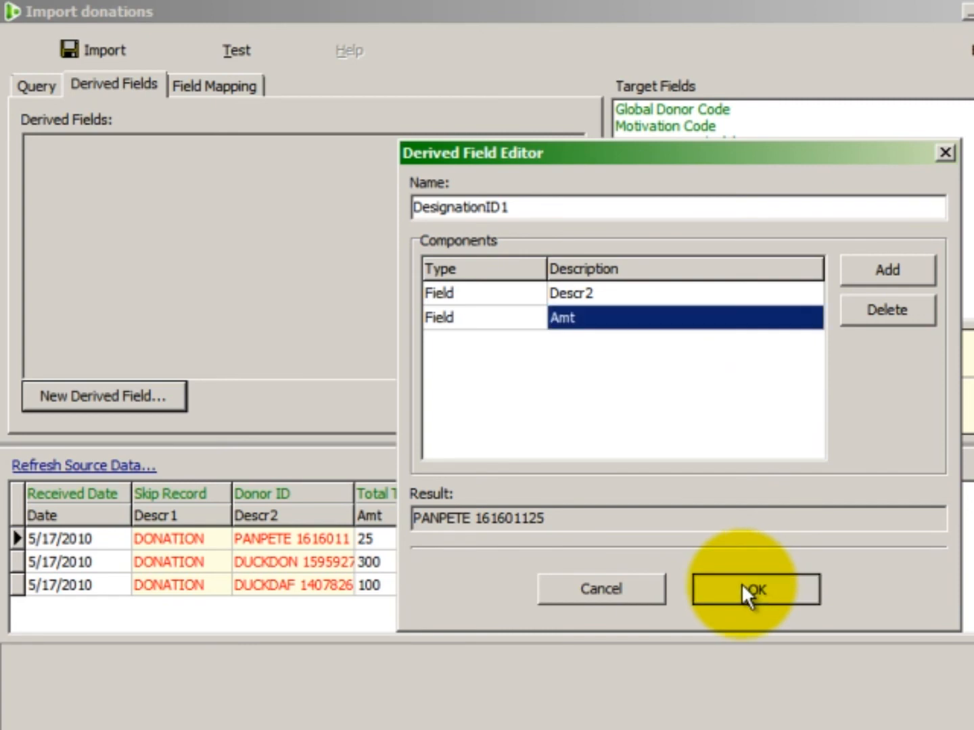
Widen the Descr2 column in the source data so its full values fit.
click(440, 424)
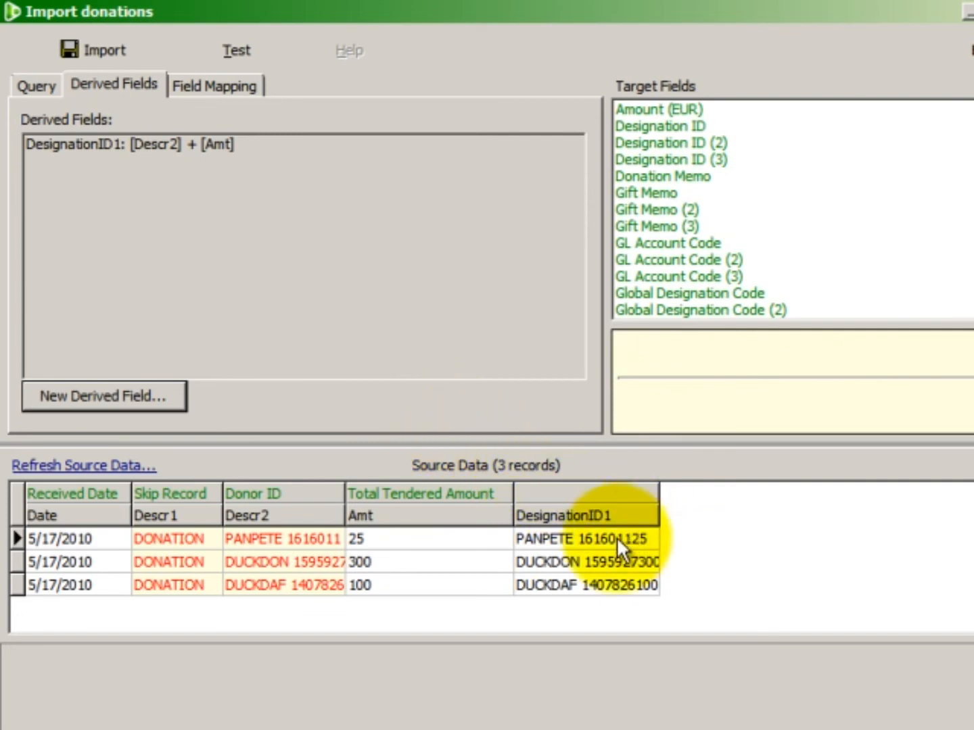
drag(343, 498, 388, 501)
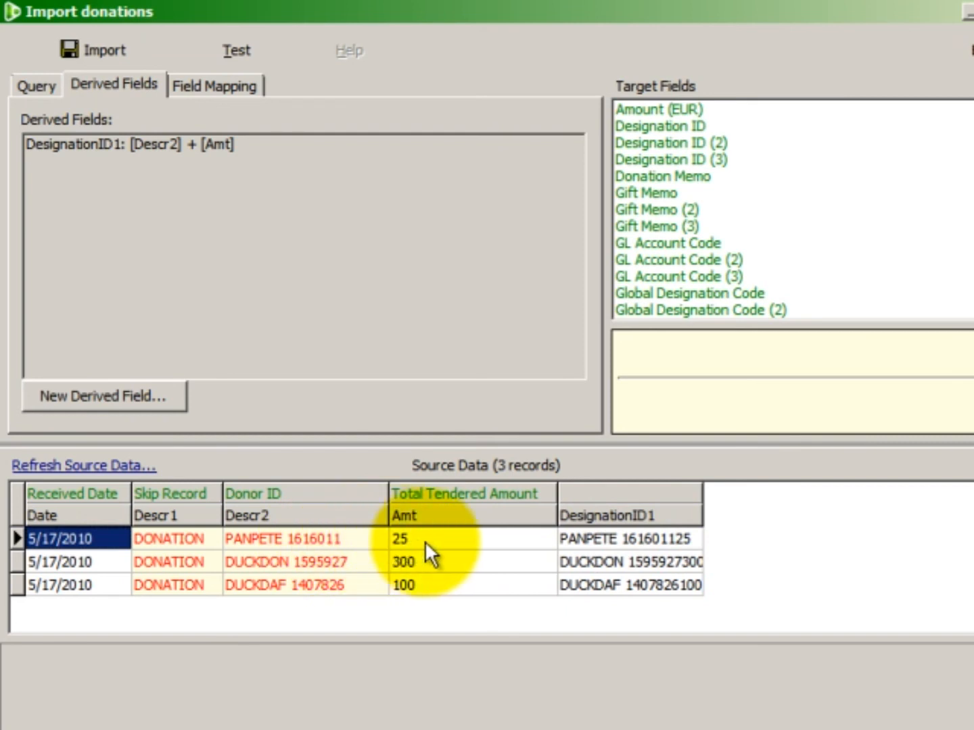
Create a new derived field and name it TenderedAmount1.
click(686, 537)
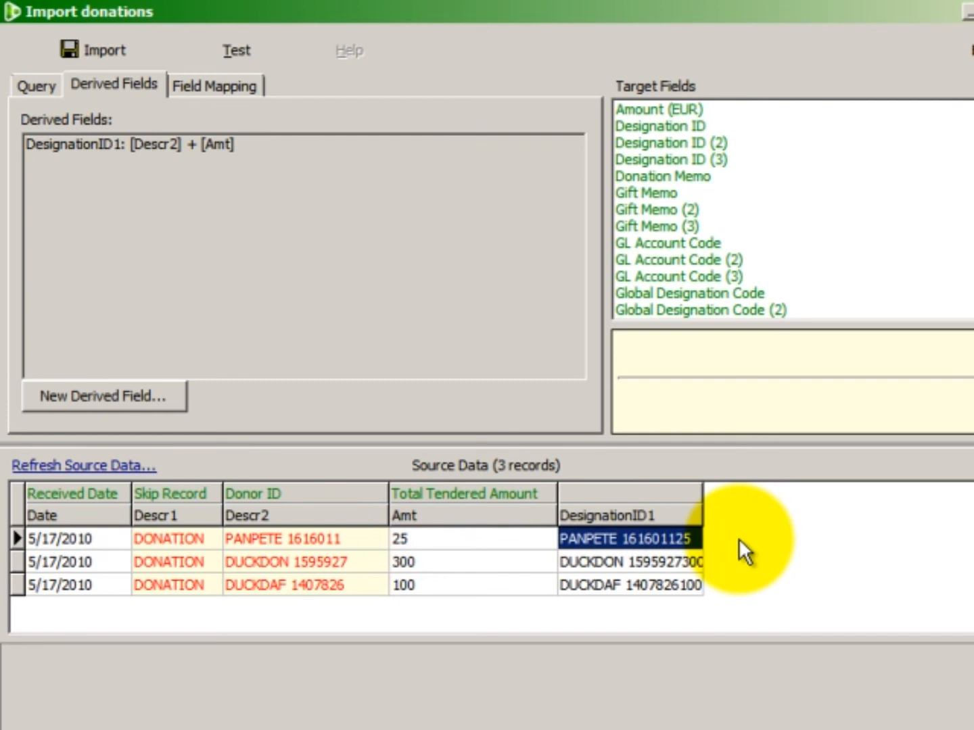
click(142, 398)
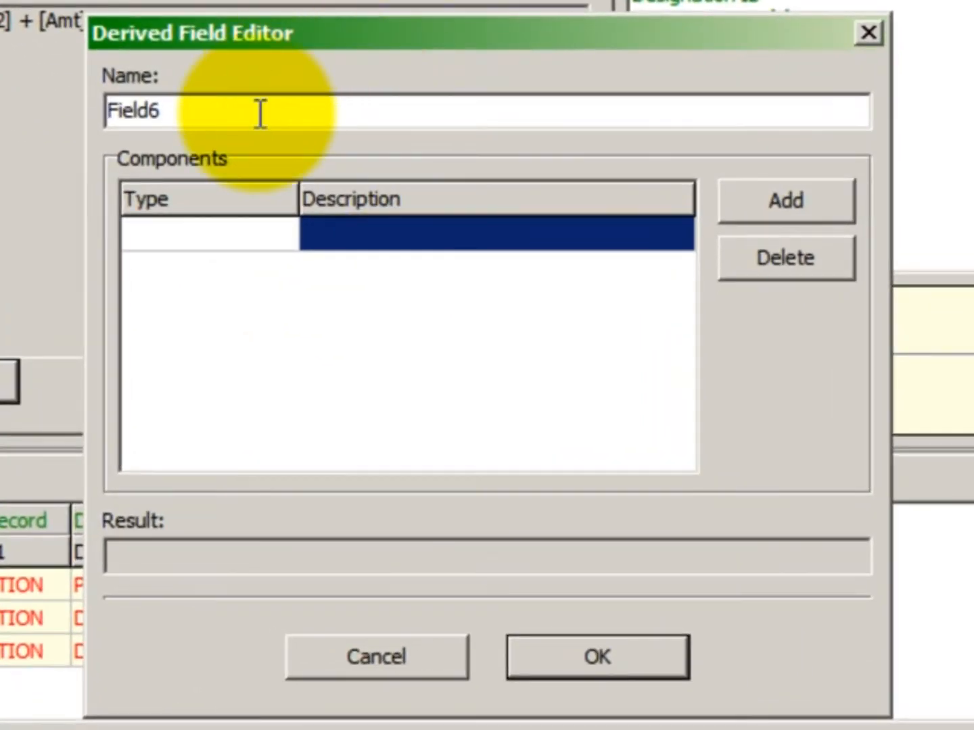
drag(260, 112, 82, 131)
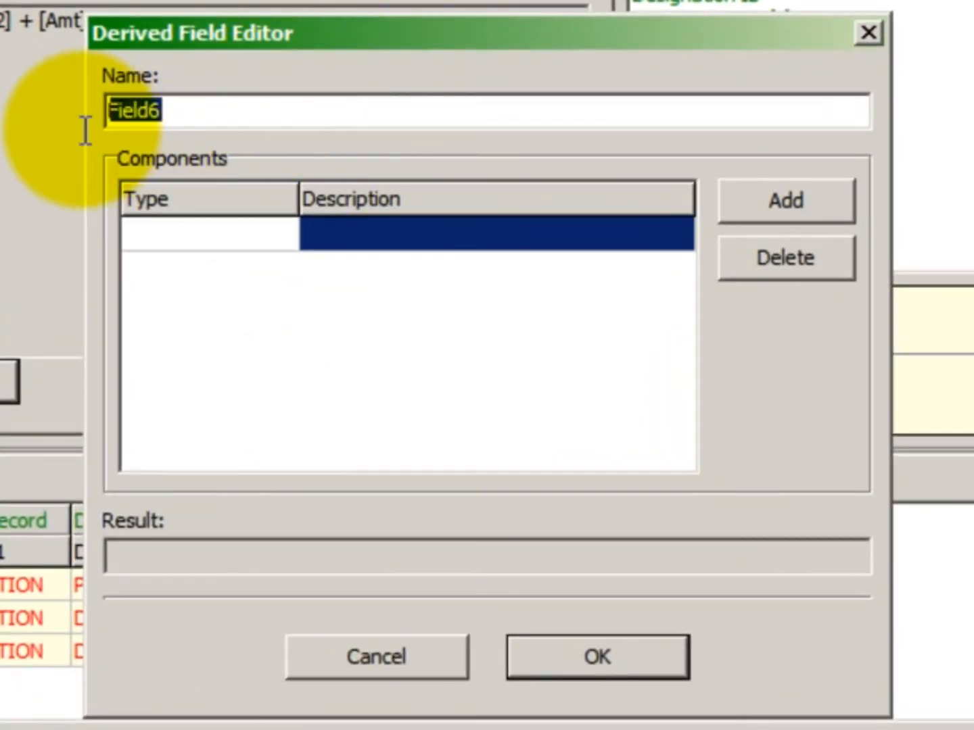
text(Tendere)
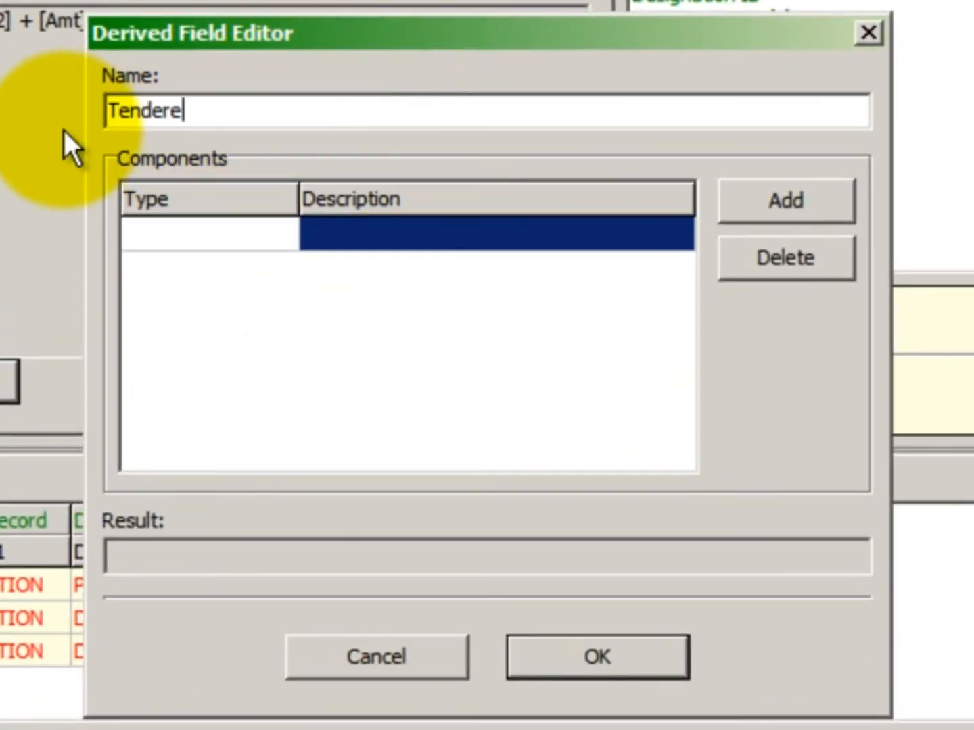
text(dAmount1)
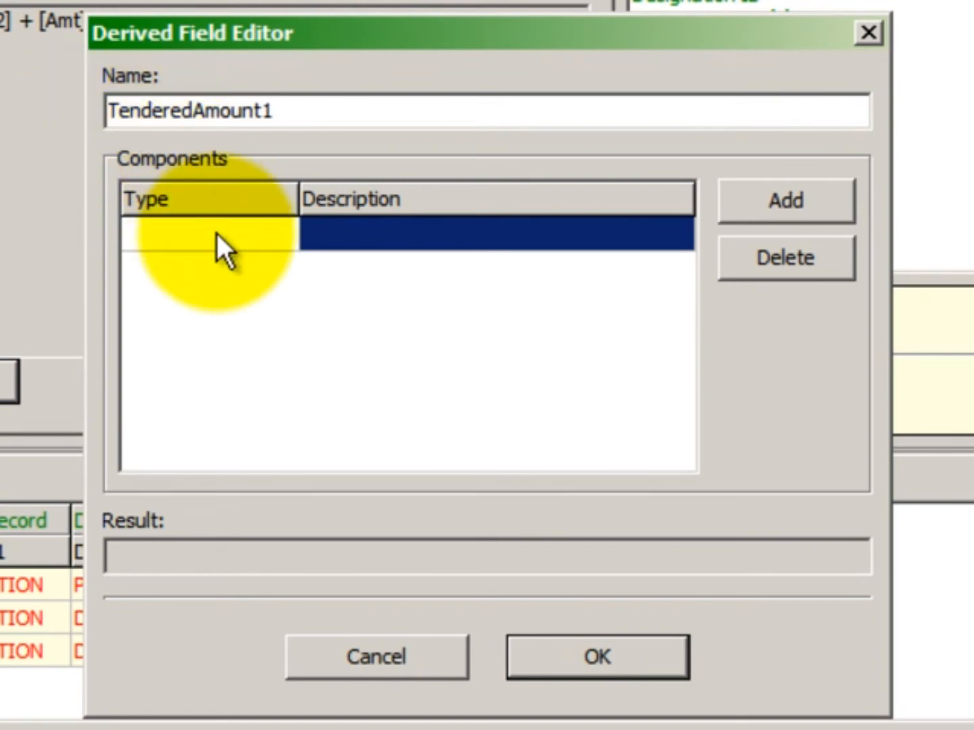
Add the Descr2 field as the first component of TenderedAmount1.
click(741, 206)
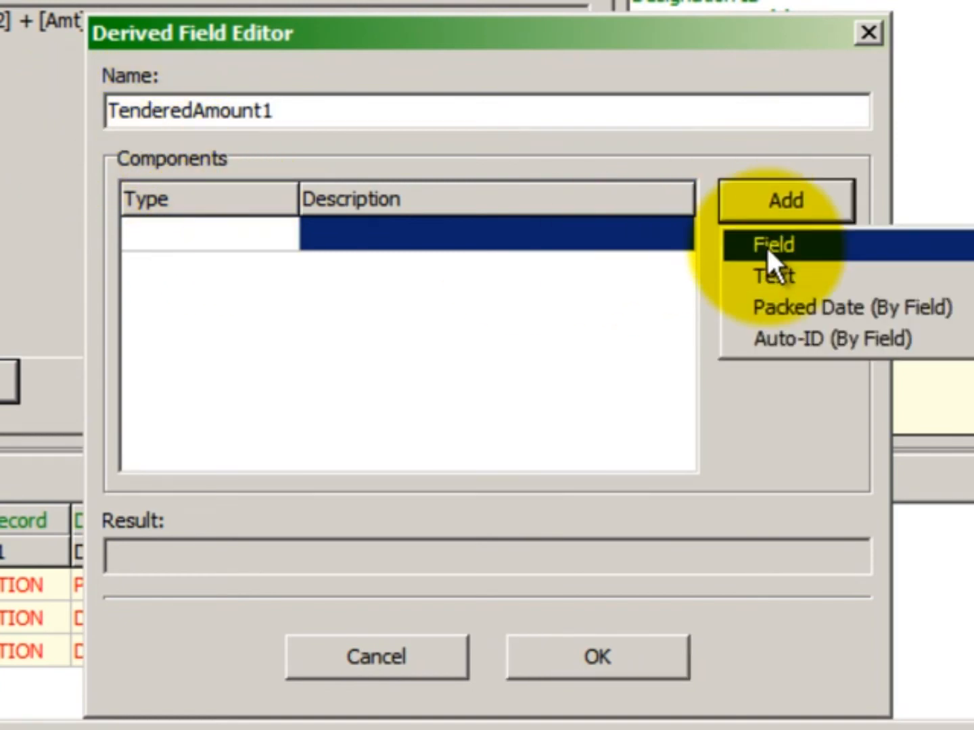
click(767, 246)
click(679, 234)
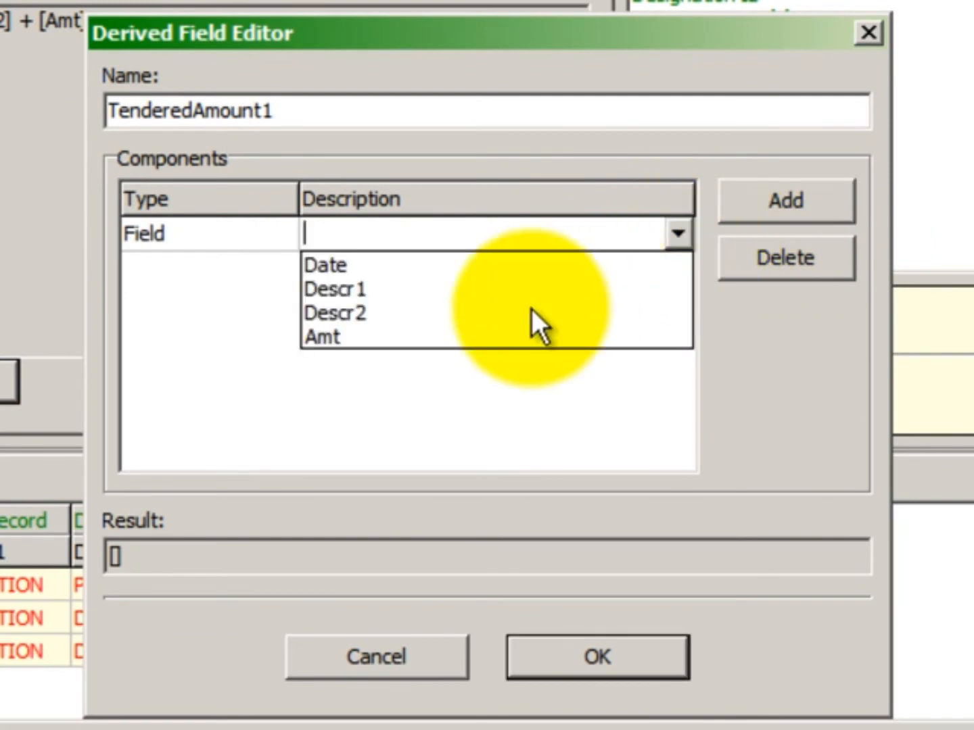
click(512, 313)
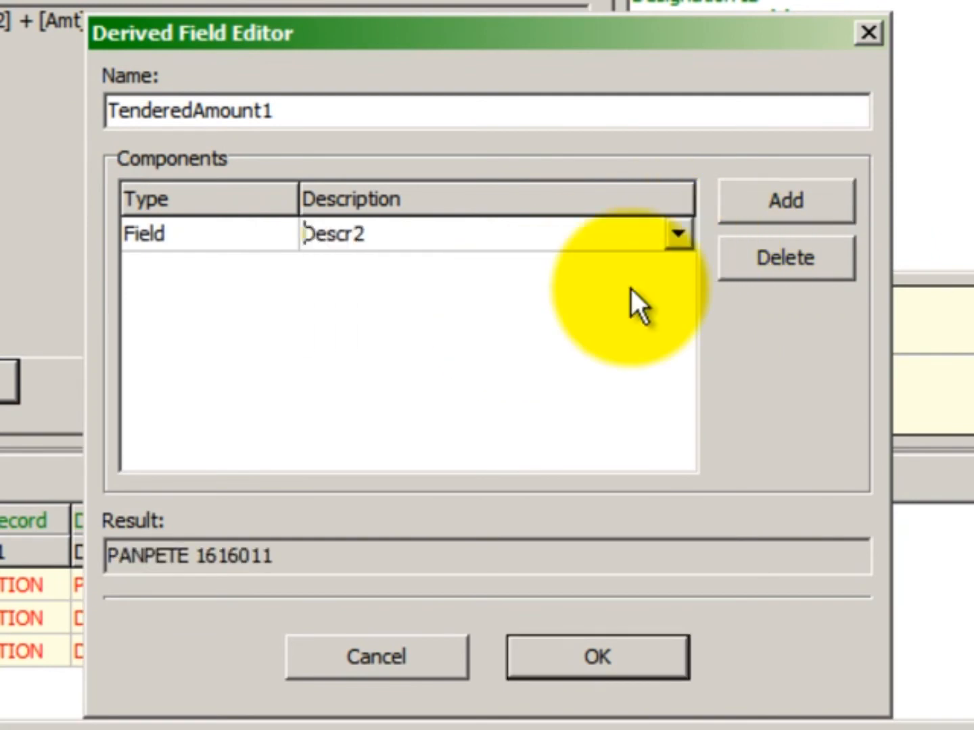
Add the Amt field as the second component of TenderedAmount1, then save the derived field and refresh the source data.
click(791, 201)
click(786, 241)
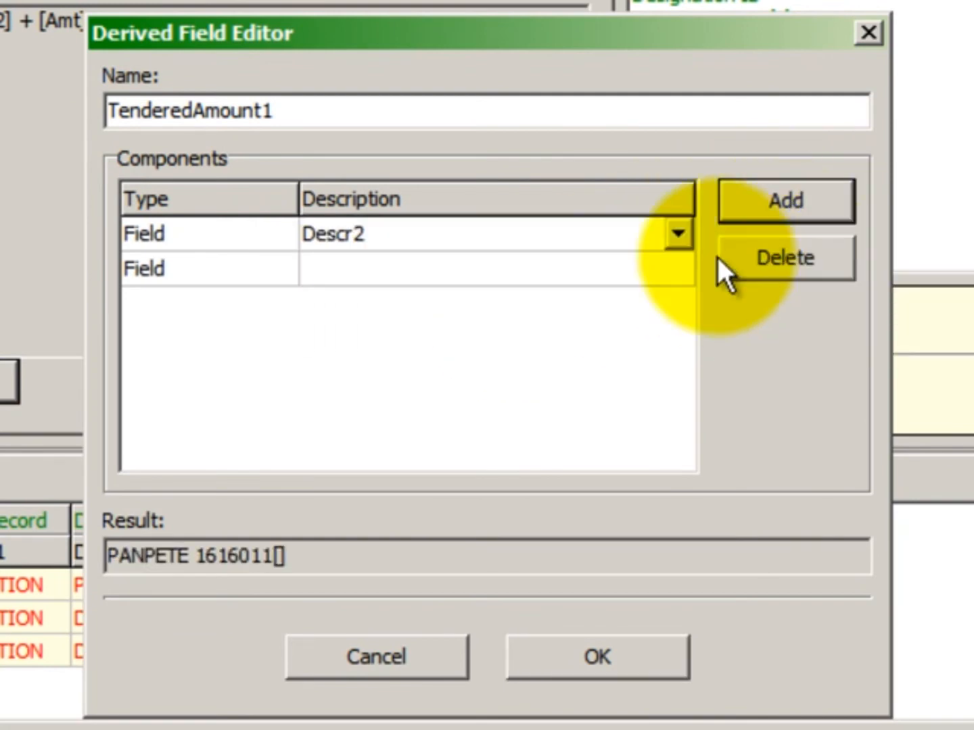
click(640, 267)
click(676, 267)
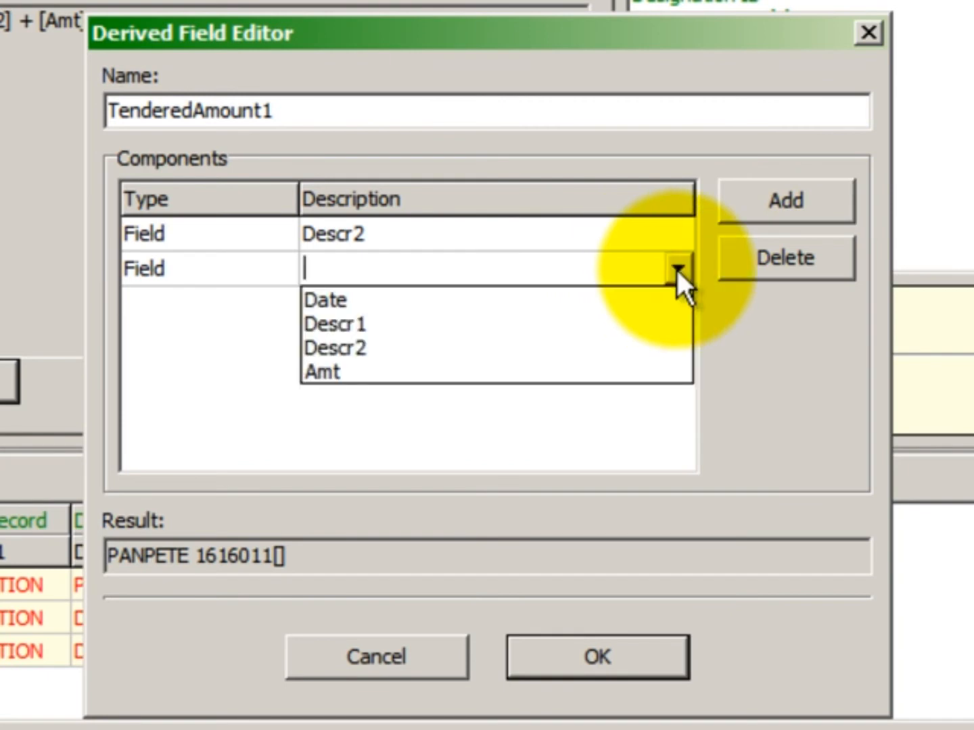
click(395, 374)
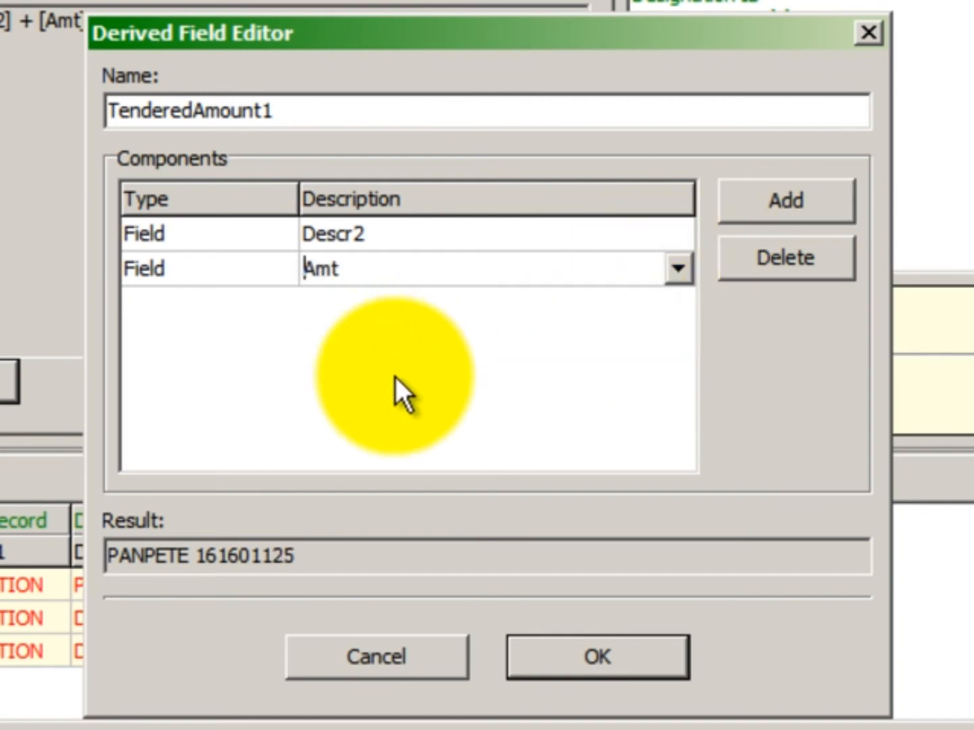
click(582, 663)
click(371, 418)
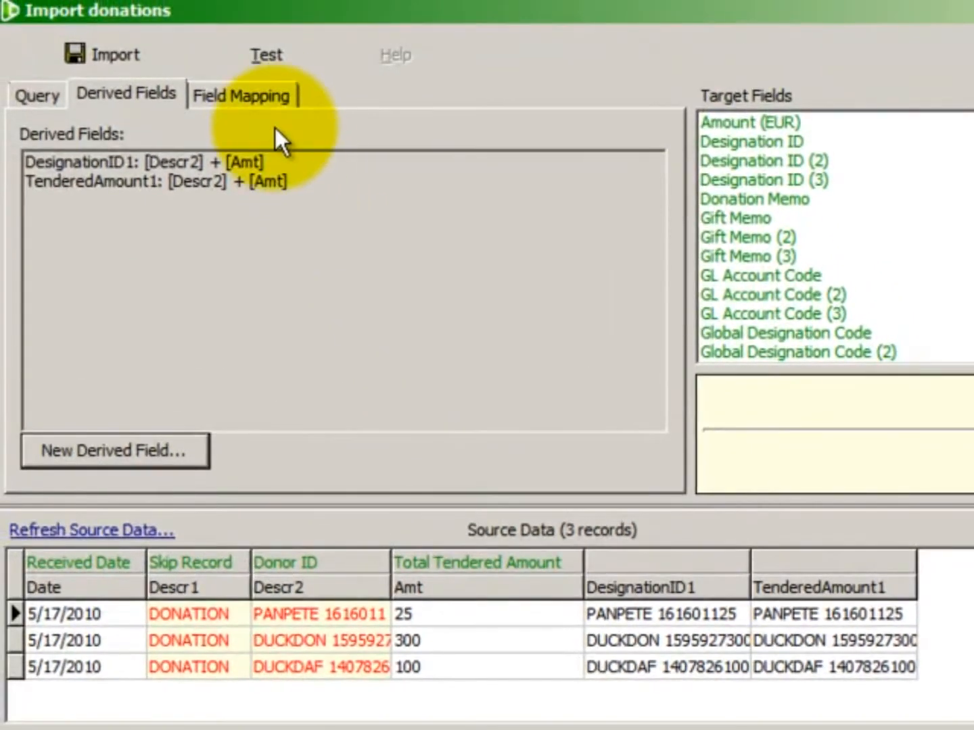
Map DesignationID1 to the Designation ID target field and TenderedAmount1 to the Tendered Amount target field.
click(250, 83)
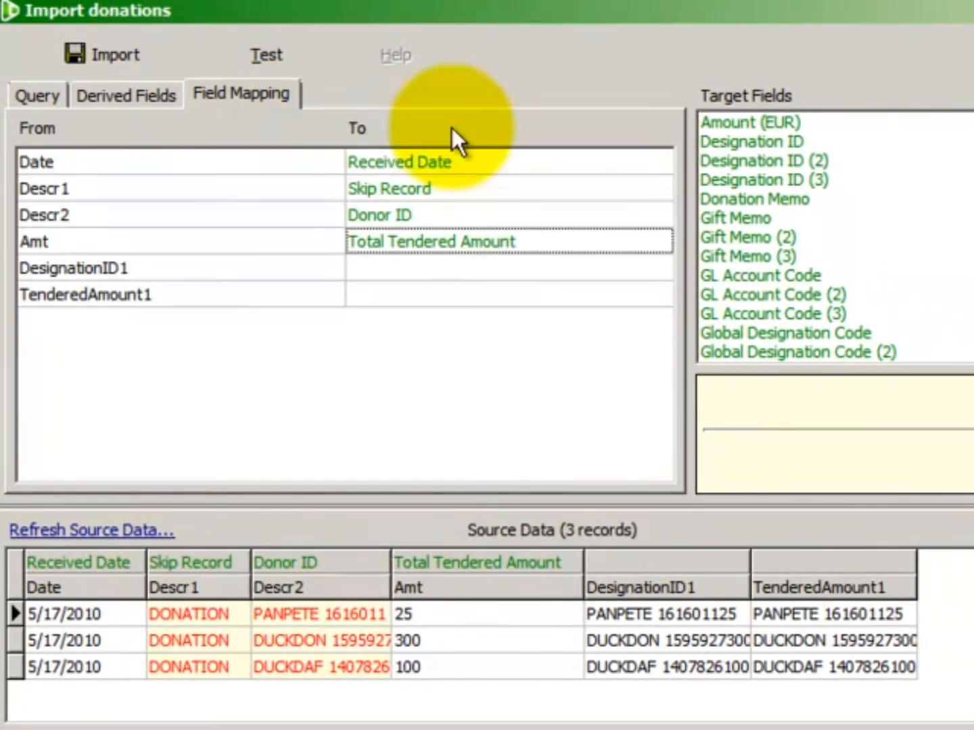
drag(733, 142, 472, 271)
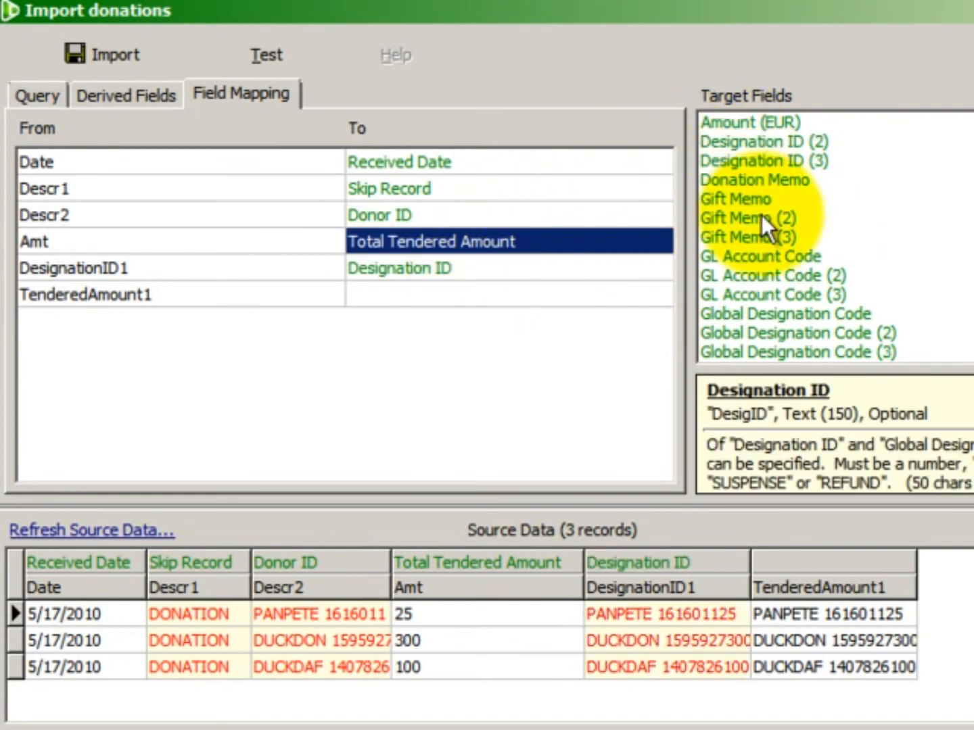
scroll(764, 276, down, 4)
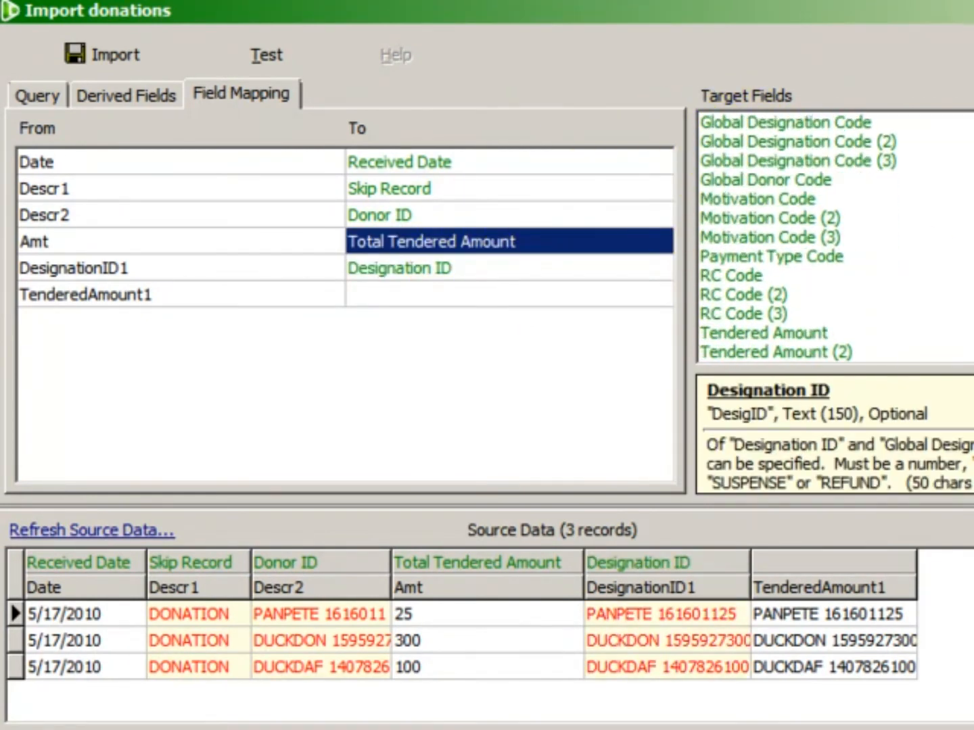
drag(740, 296, 611, 293)
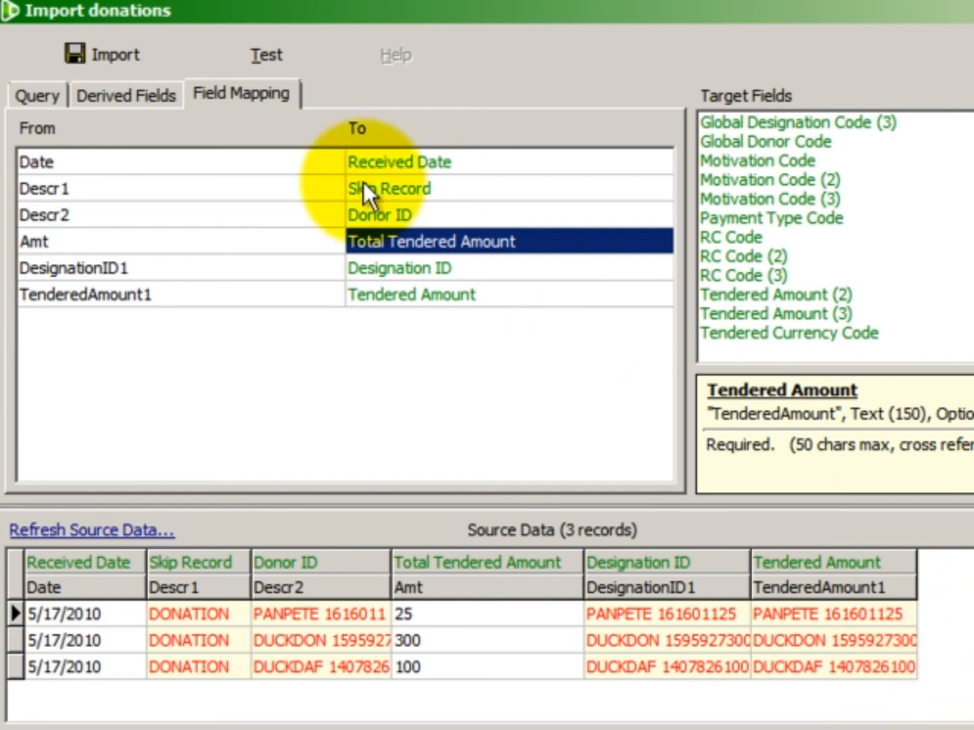
Create a new derived field and name it DesignationID2.
click(168, 98)
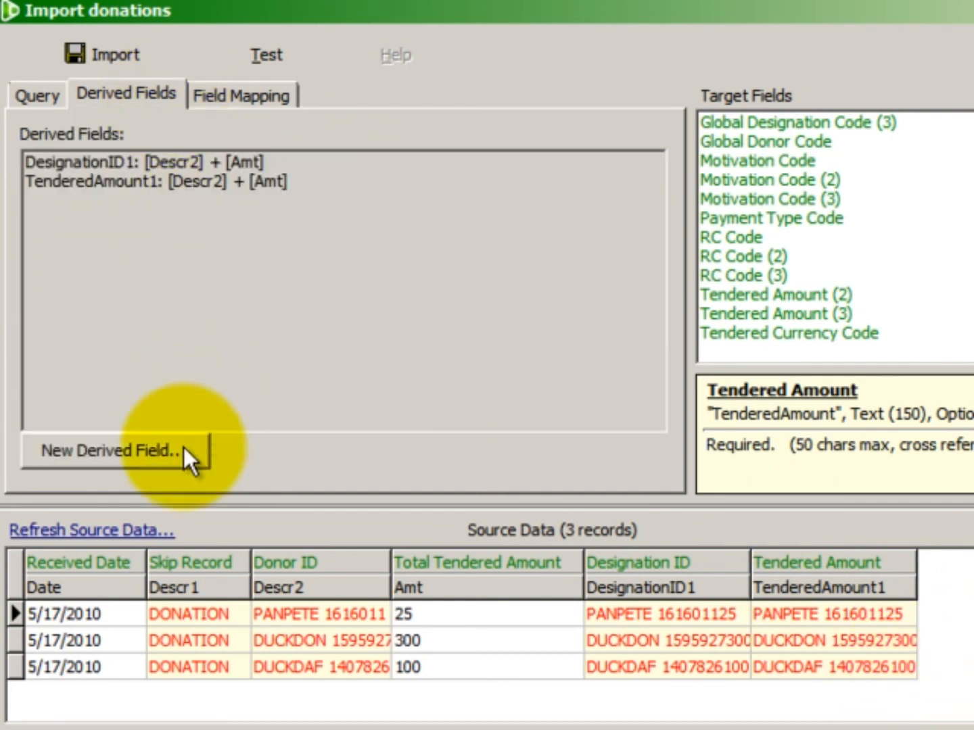
click(181, 454)
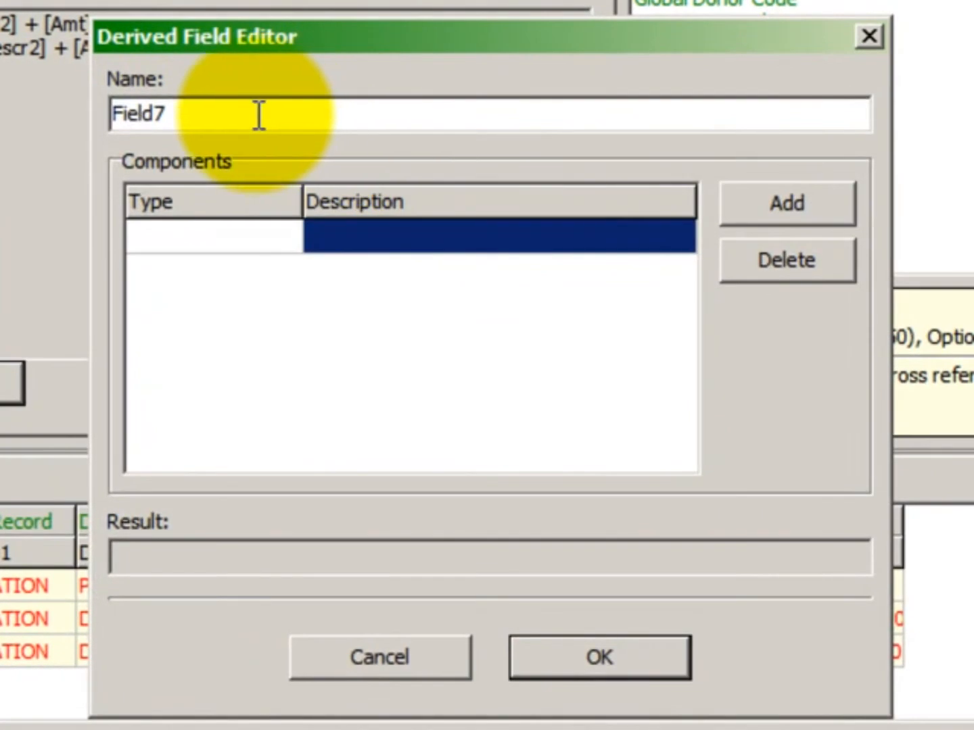
drag(259, 115, 91, 116)
text(De)
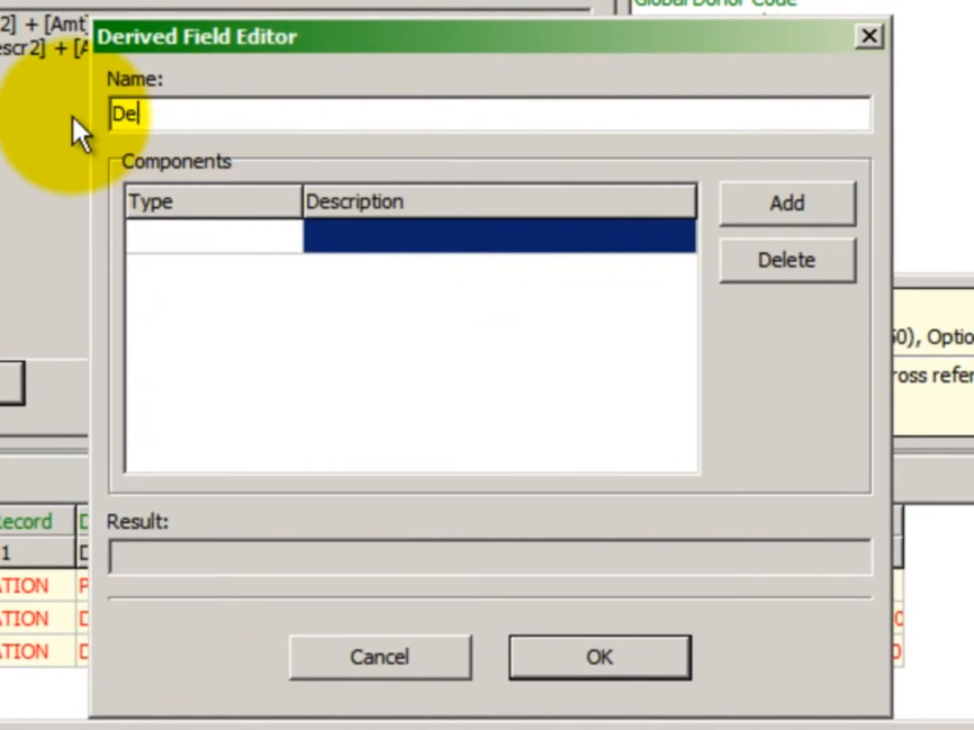
text(signationID2)
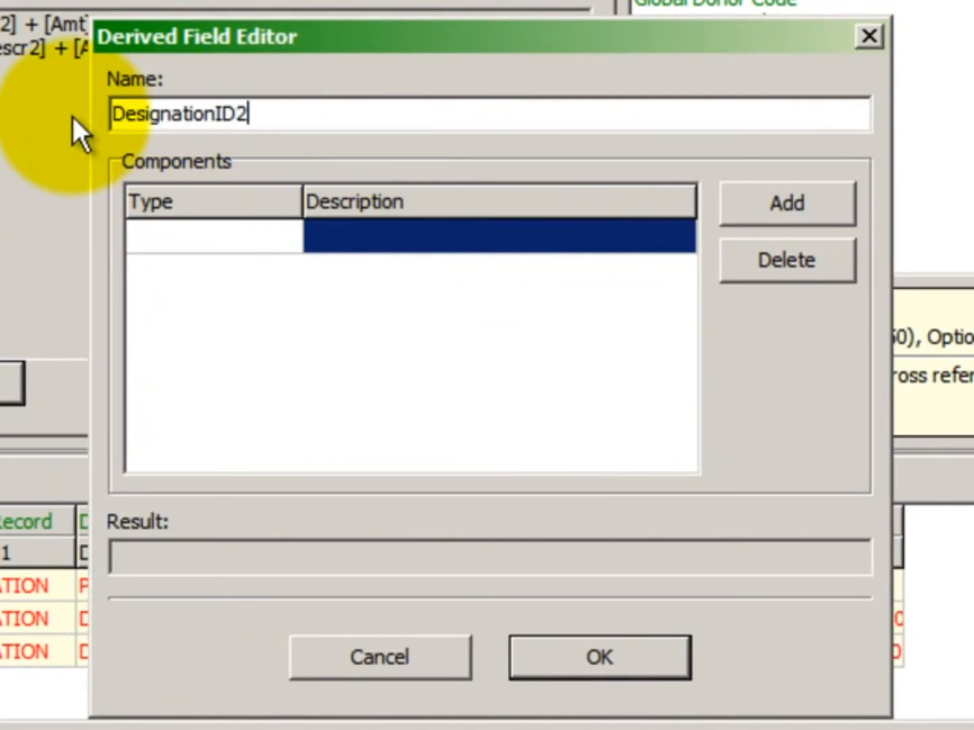
Add the Descr2 field as the first component of DesignationID2.
click(821, 202)
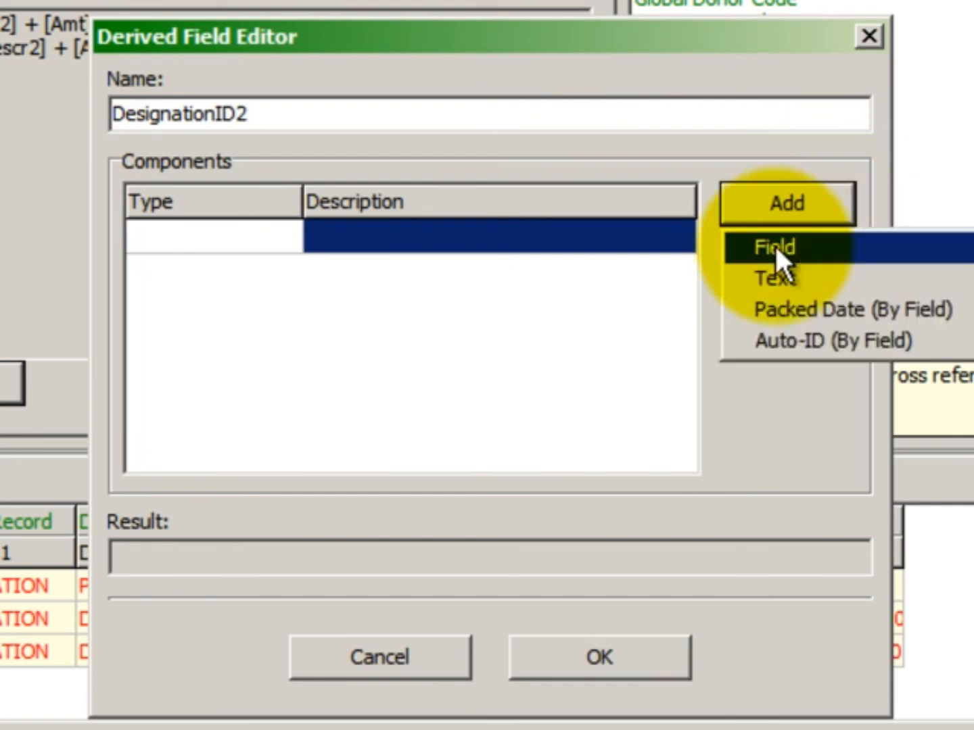
click(759, 246)
click(691, 241)
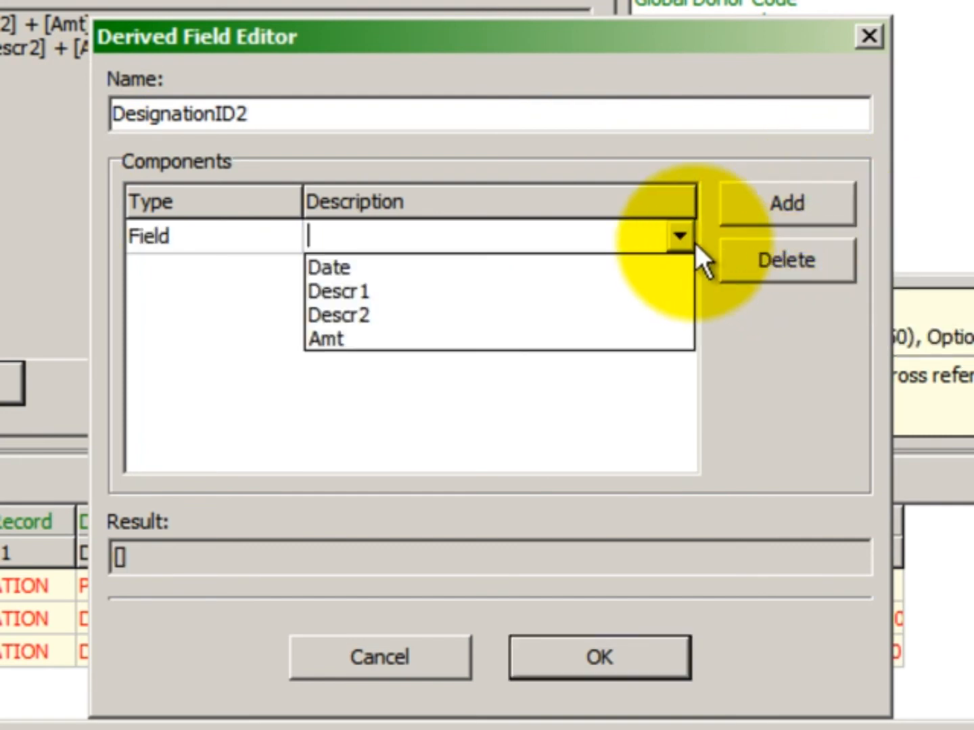
click(386, 317)
Add the Amt field as the second component of DesignationID2 and save it without refreshing the source data.
click(819, 206)
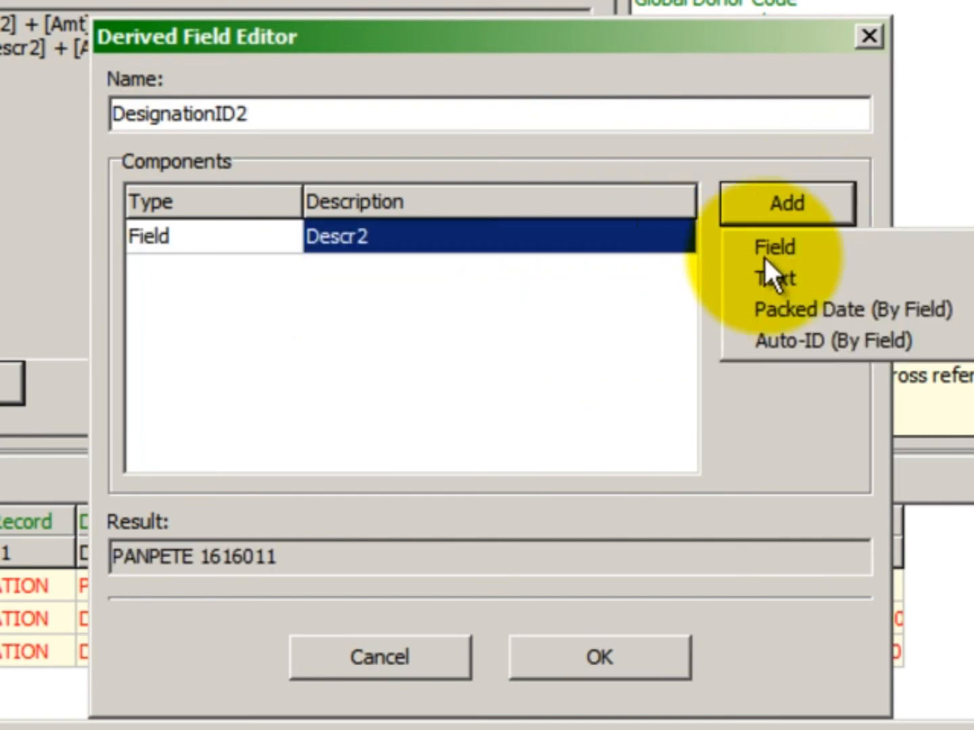
click(798, 250)
click(624, 280)
click(680, 271)
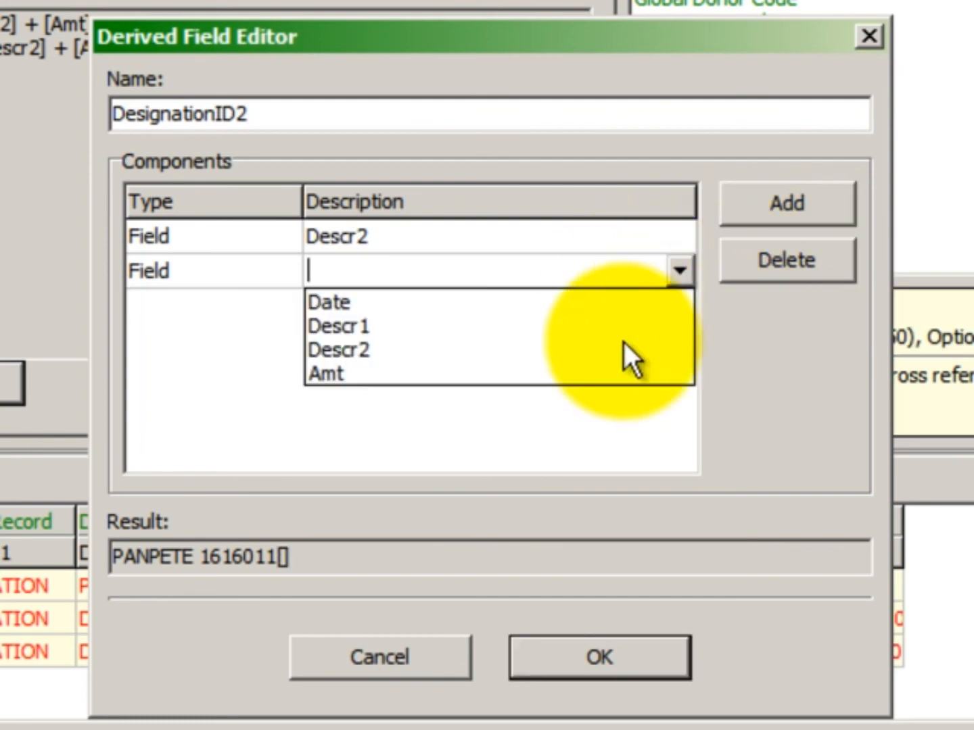
click(595, 375)
click(603, 660)
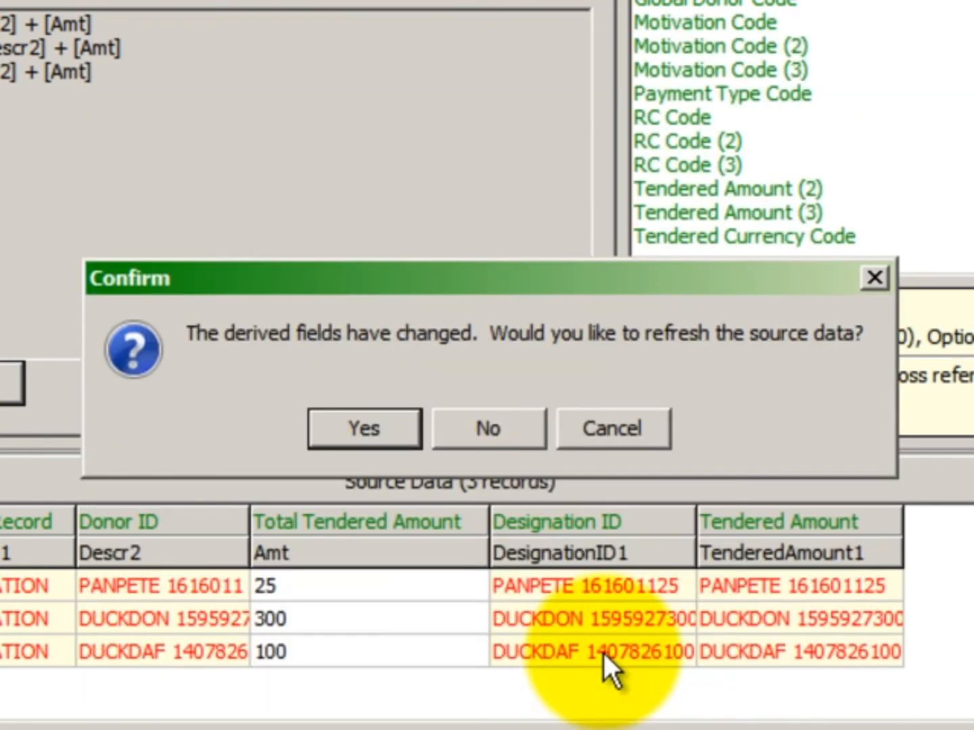
click(514, 438)
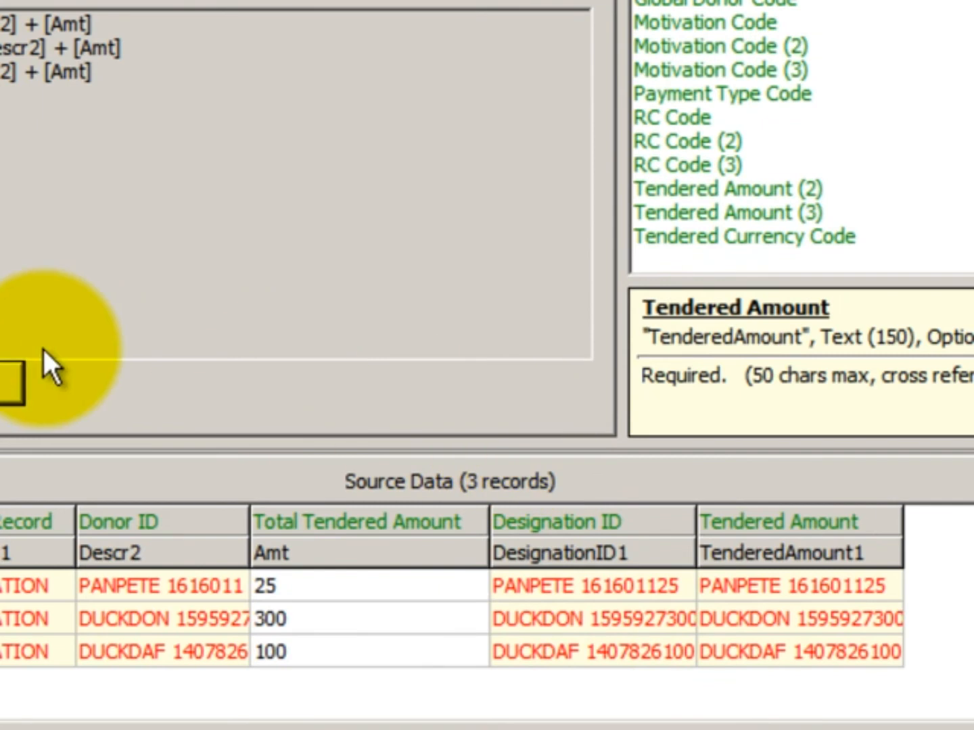
Create a new derived field and name it TenderedAmount2.
click(11, 383)
drag(211, 117, 88, 117)
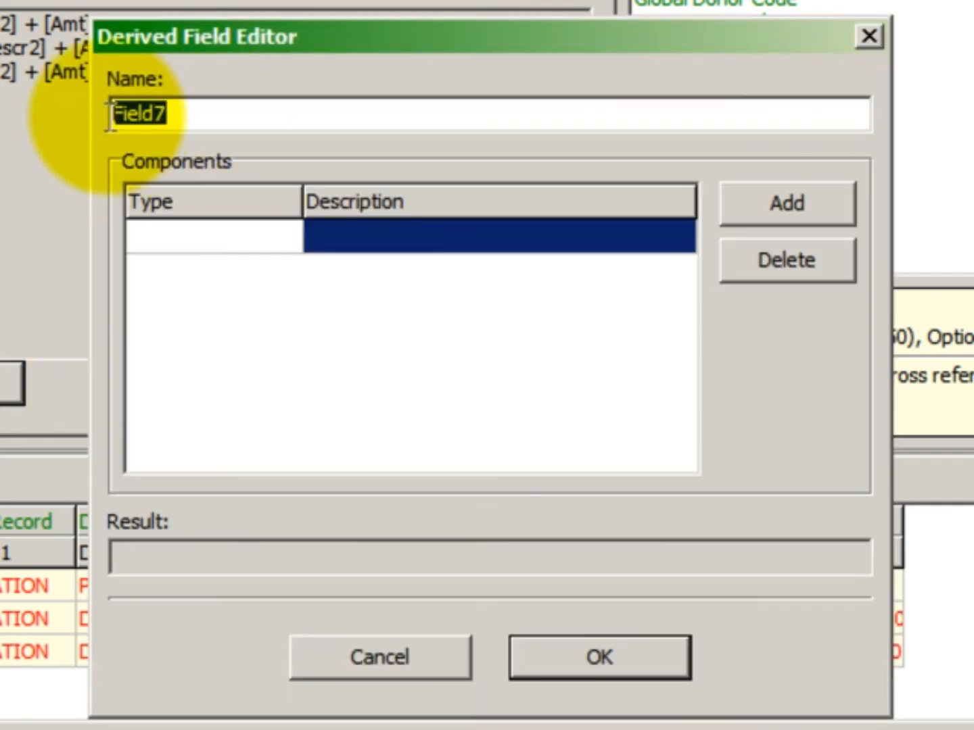
text(Tende)
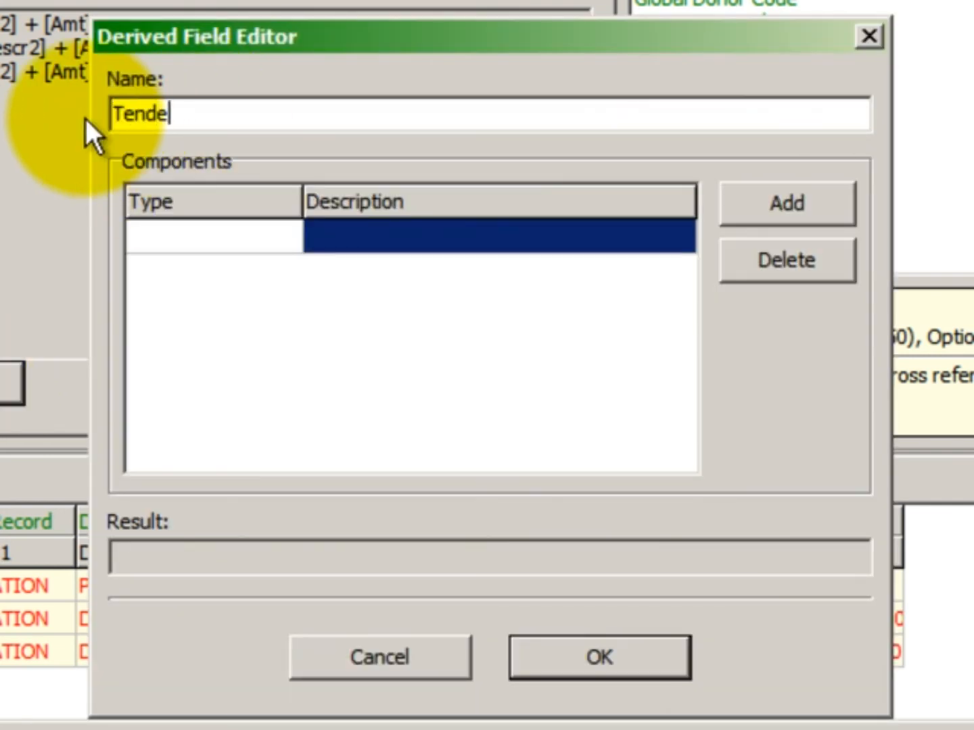
text(redAmount2)
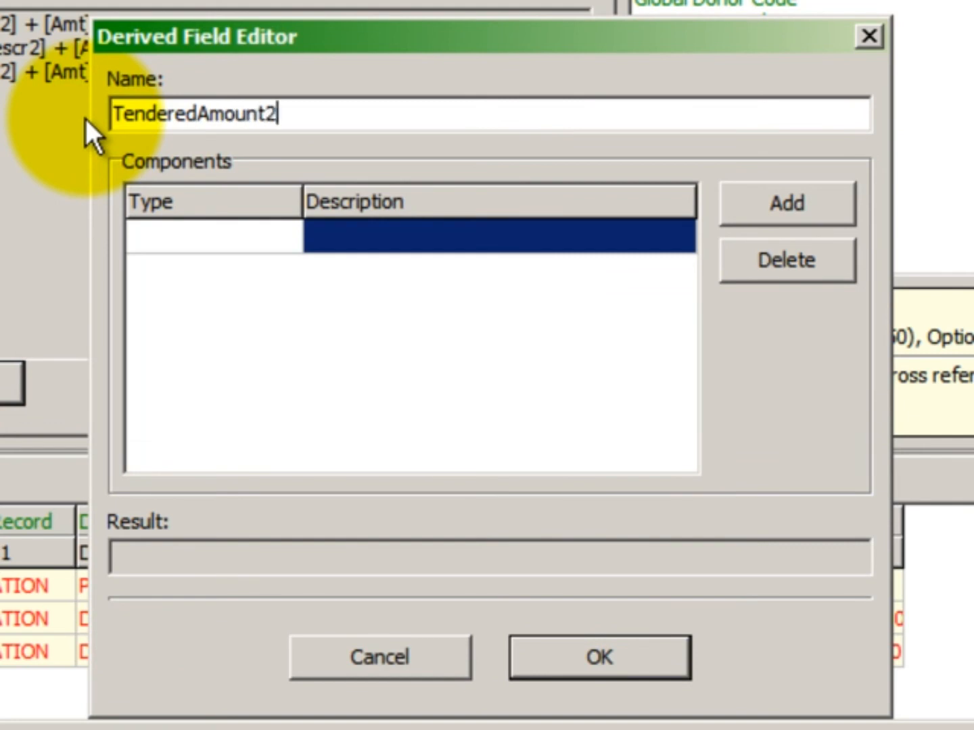
Add the Descr2 field as the first component of TenderedAmount2.
click(775, 200)
click(782, 244)
click(679, 246)
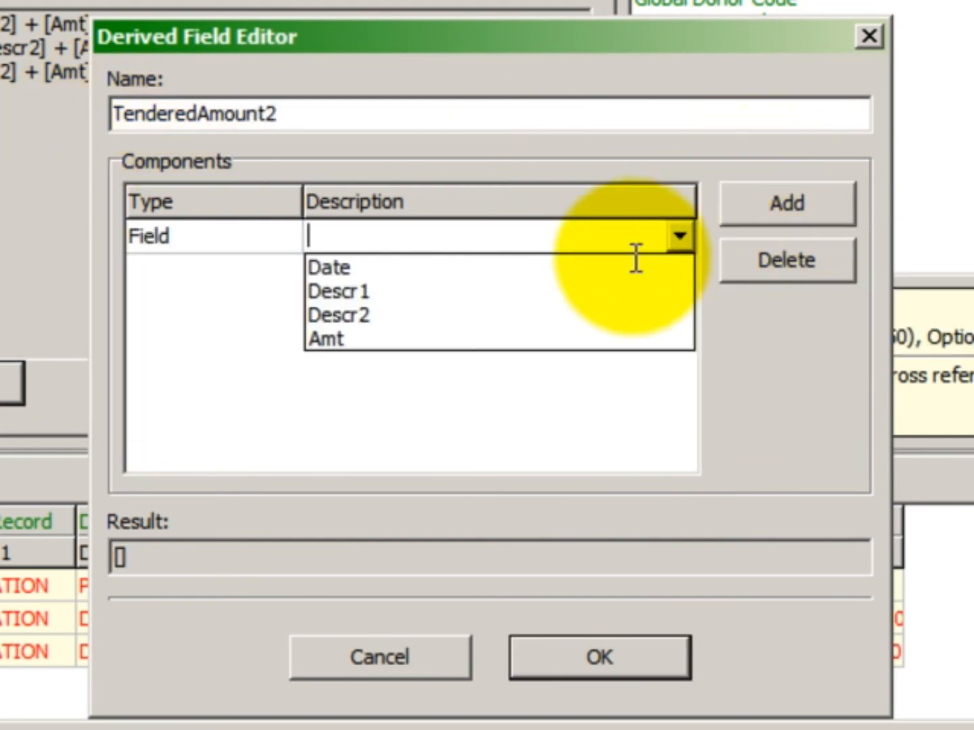
click(399, 314)
Add the Amt field as the second component of TenderedAmount2 and save it without refreshing the source data.
click(799, 210)
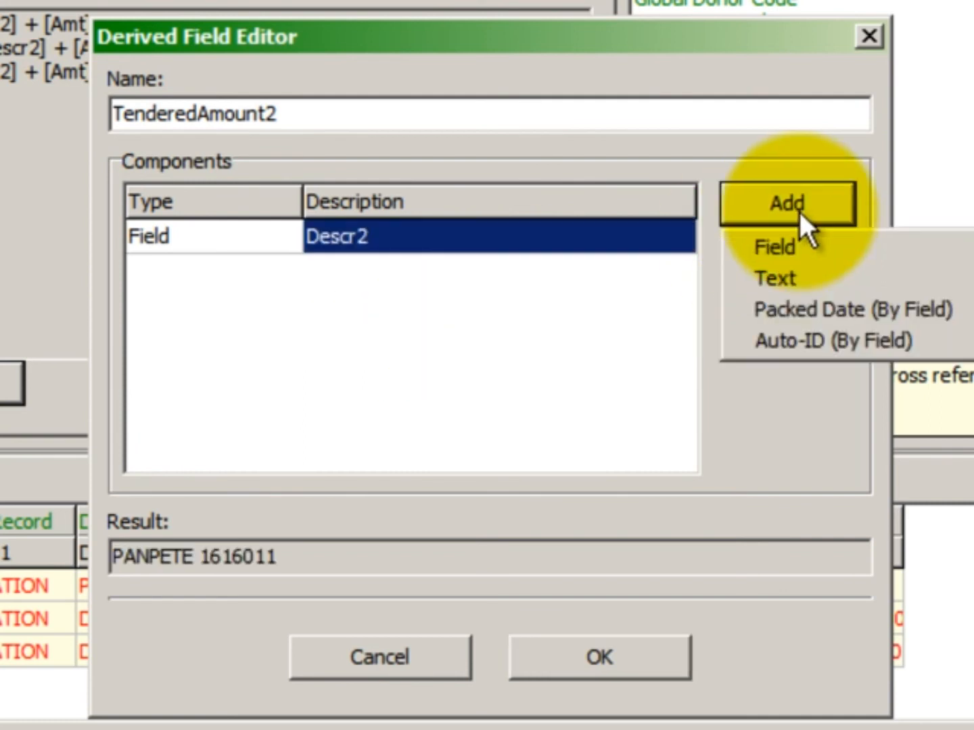
click(767, 249)
click(681, 274)
click(679, 274)
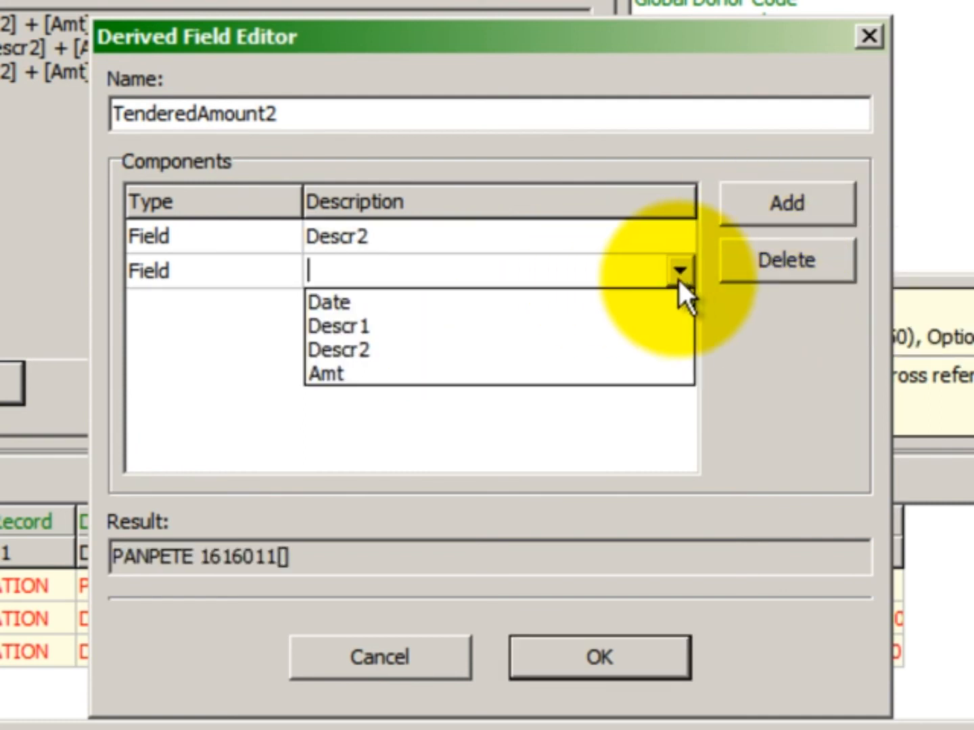
click(347, 367)
click(583, 657)
click(465, 424)
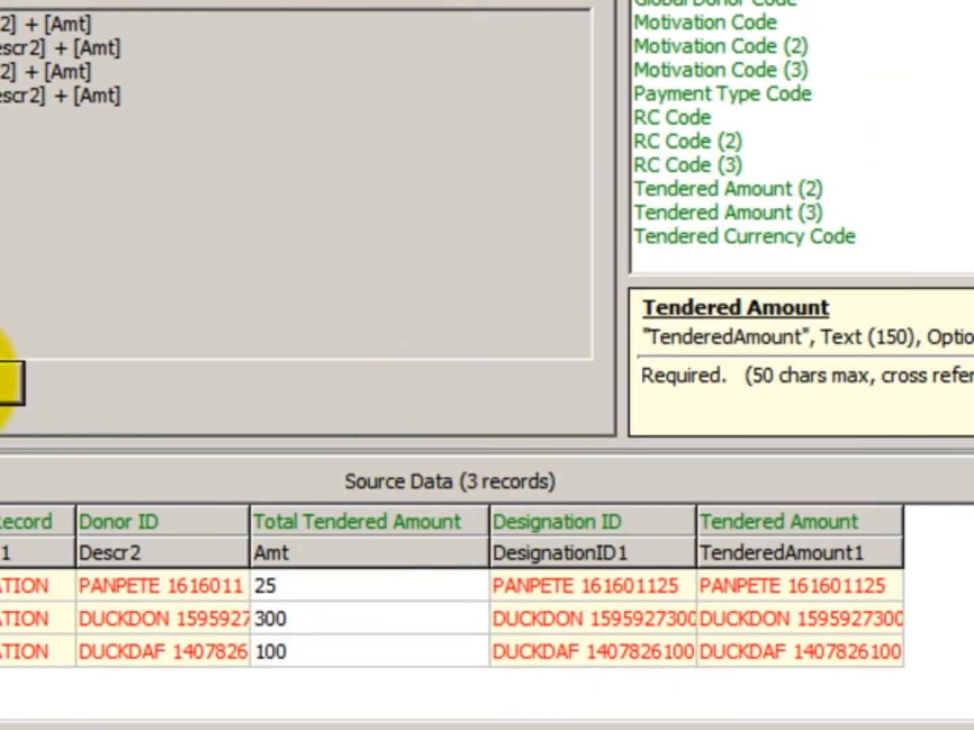
Create a new derived field and name it DesignationID3.
click(5, 384)
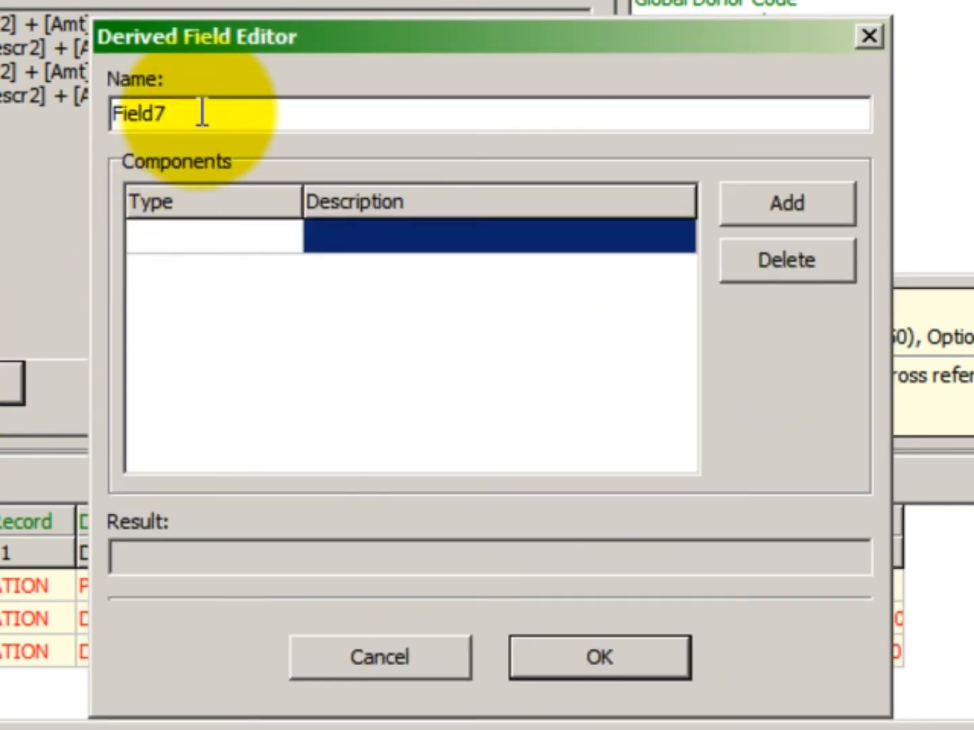
drag(202, 113, 98, 115)
text(Design)
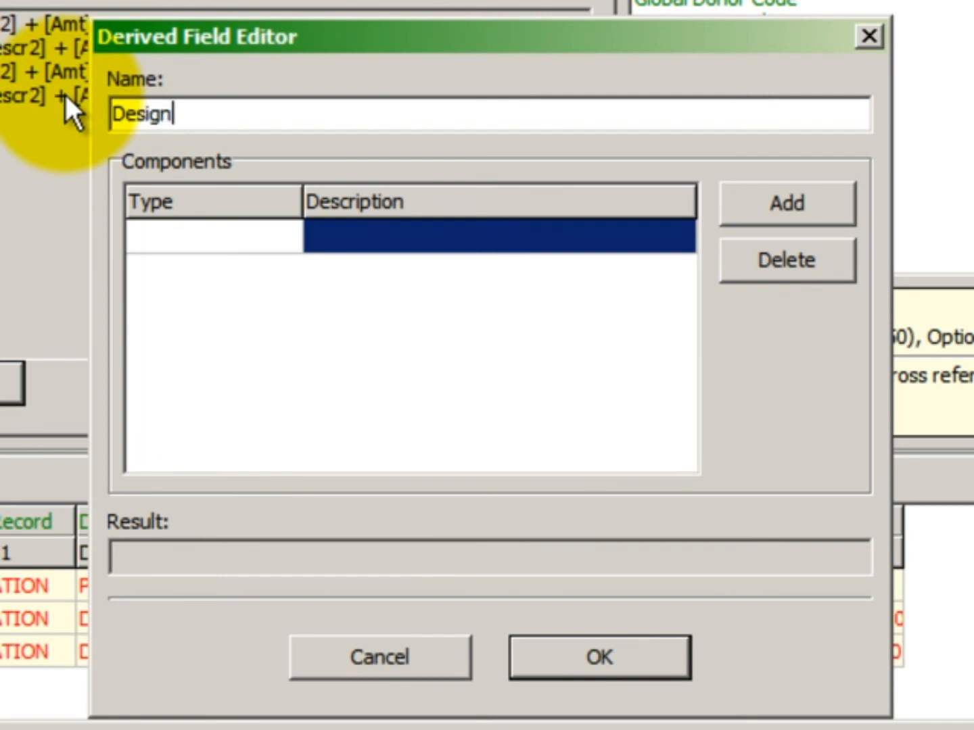
text(ationID3)
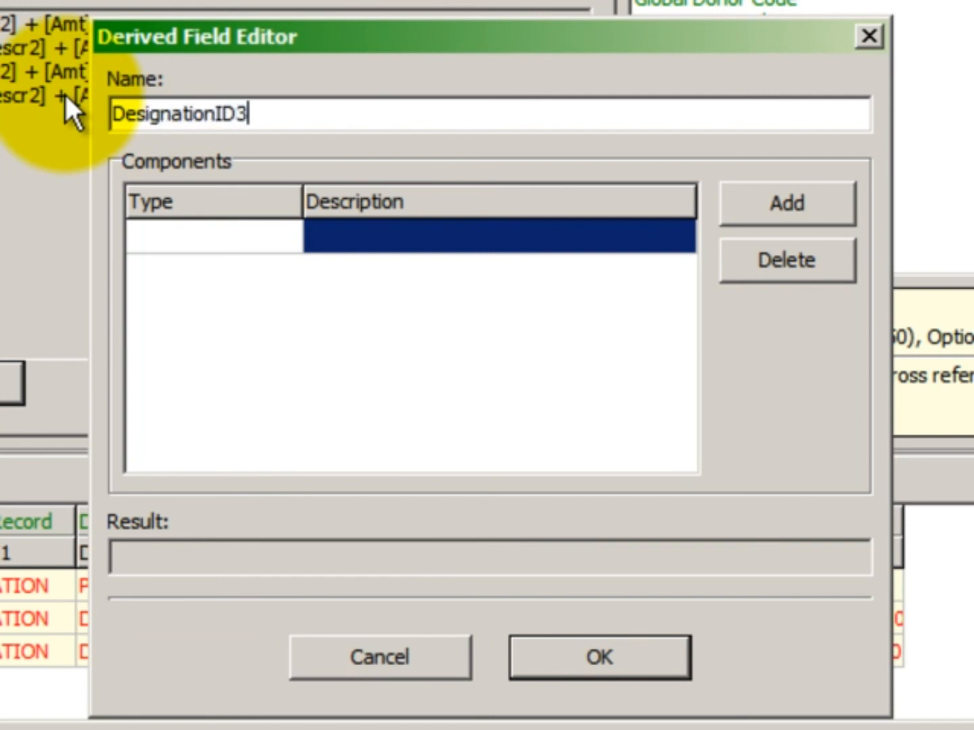
Add the Descr2 field as the first component of DesignationID3.
click(843, 205)
click(789, 245)
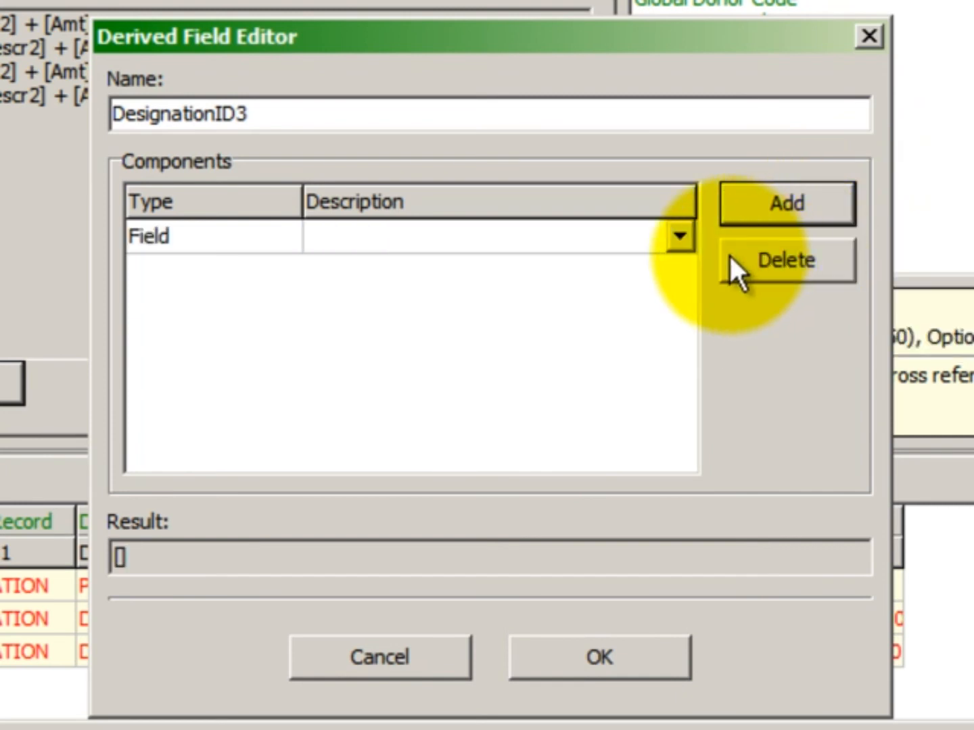
click(680, 236)
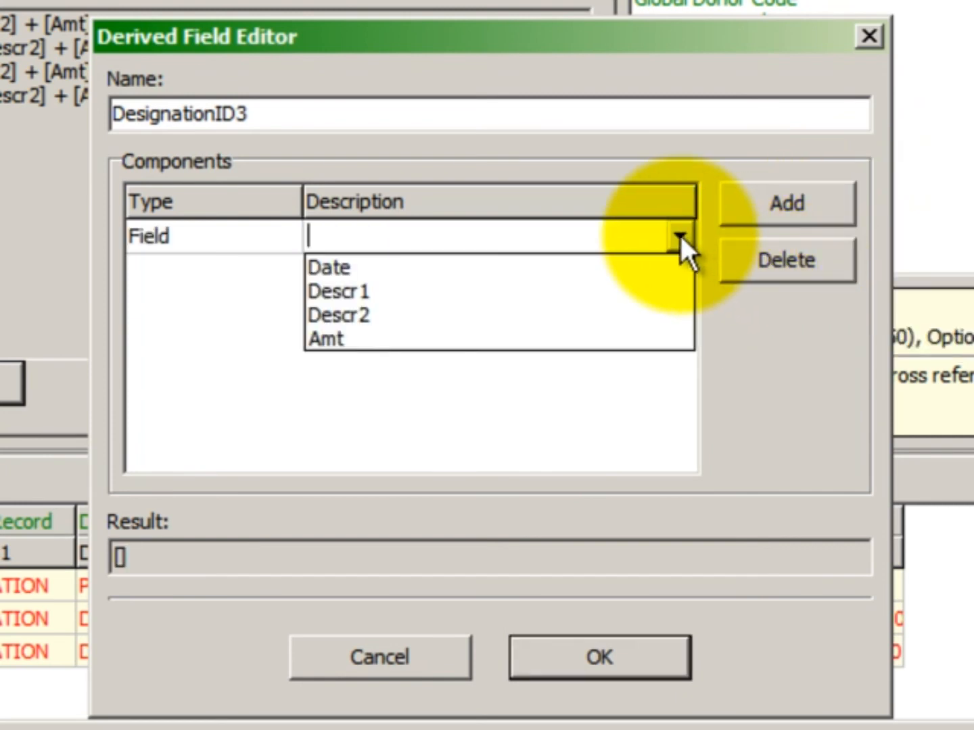
click(346, 322)
Add the Amt field as the second component of DesignationID3 and save it without refreshing the source data.
click(811, 215)
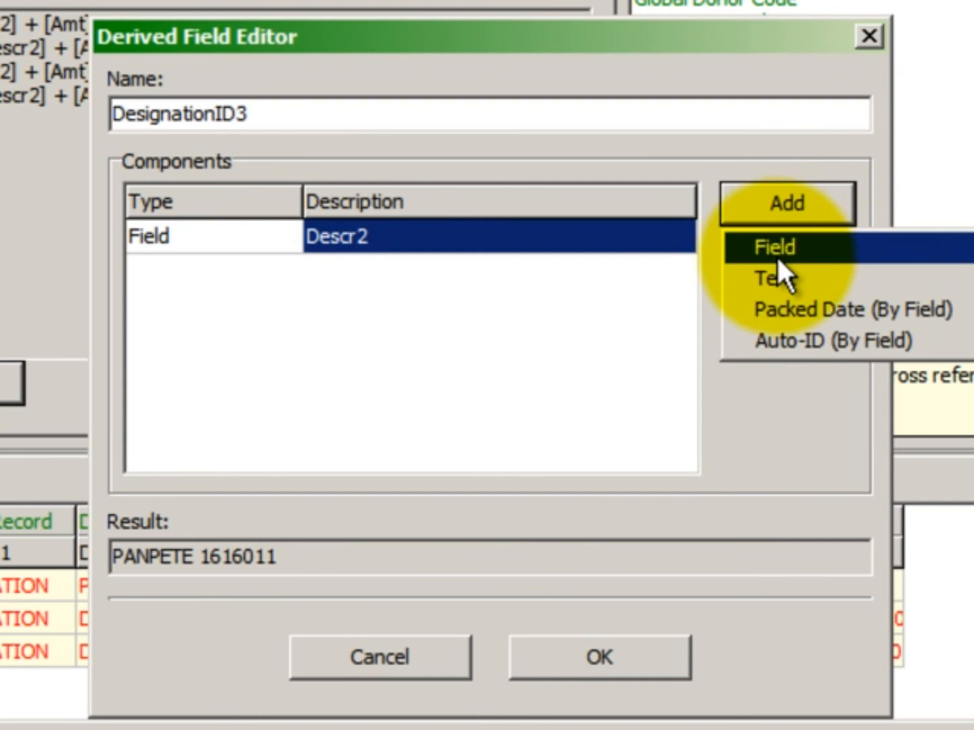
click(777, 251)
click(675, 278)
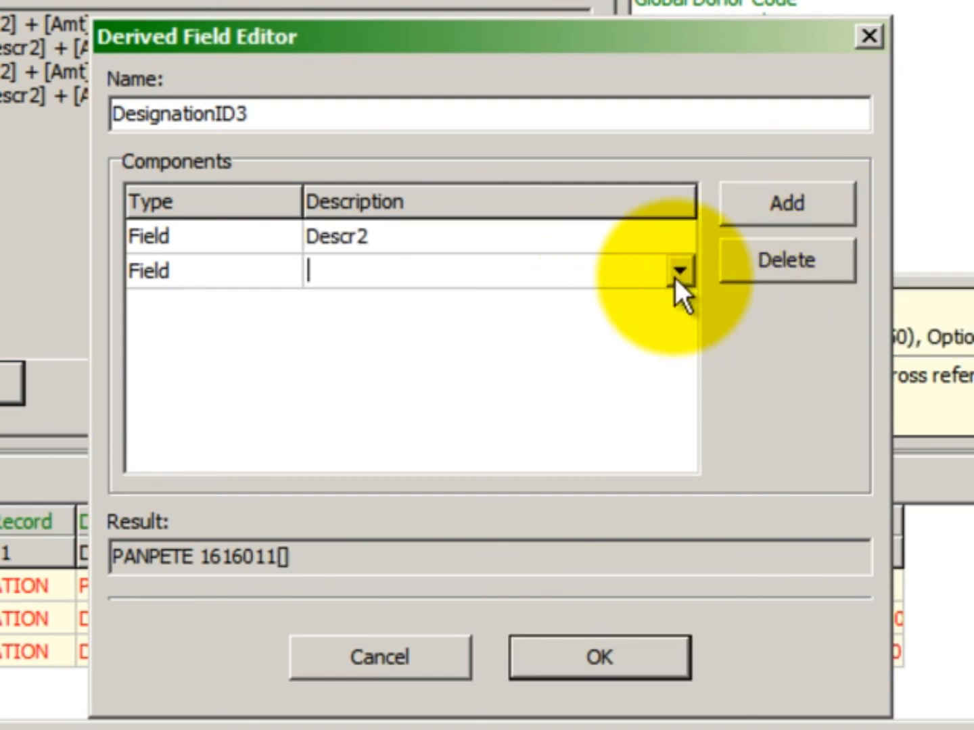
click(680, 271)
click(362, 376)
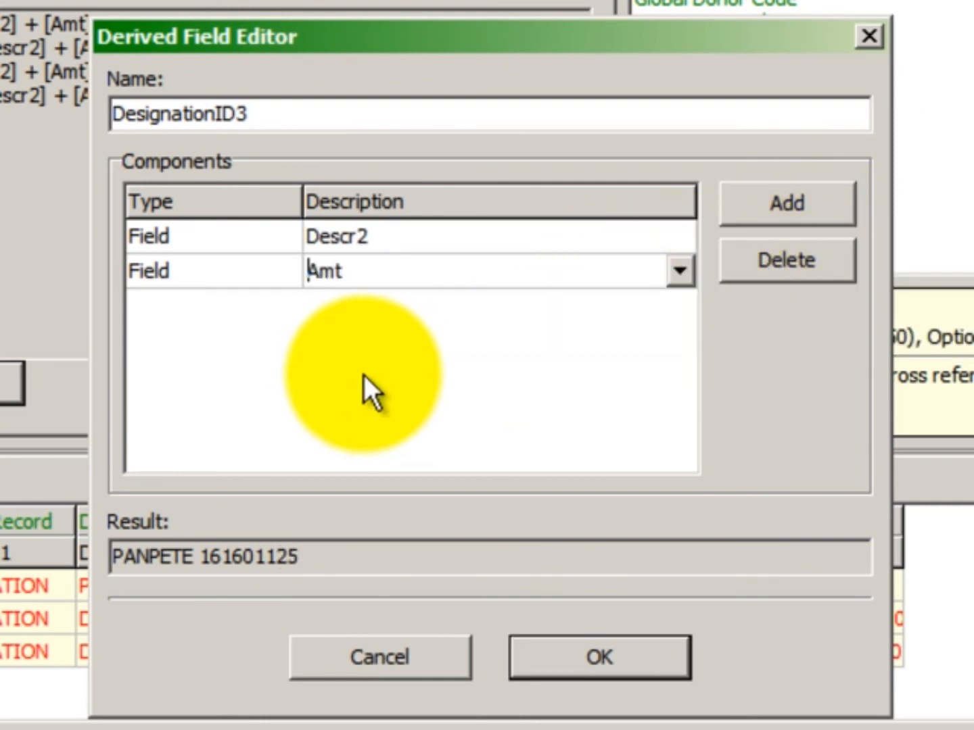
click(586, 642)
click(502, 426)
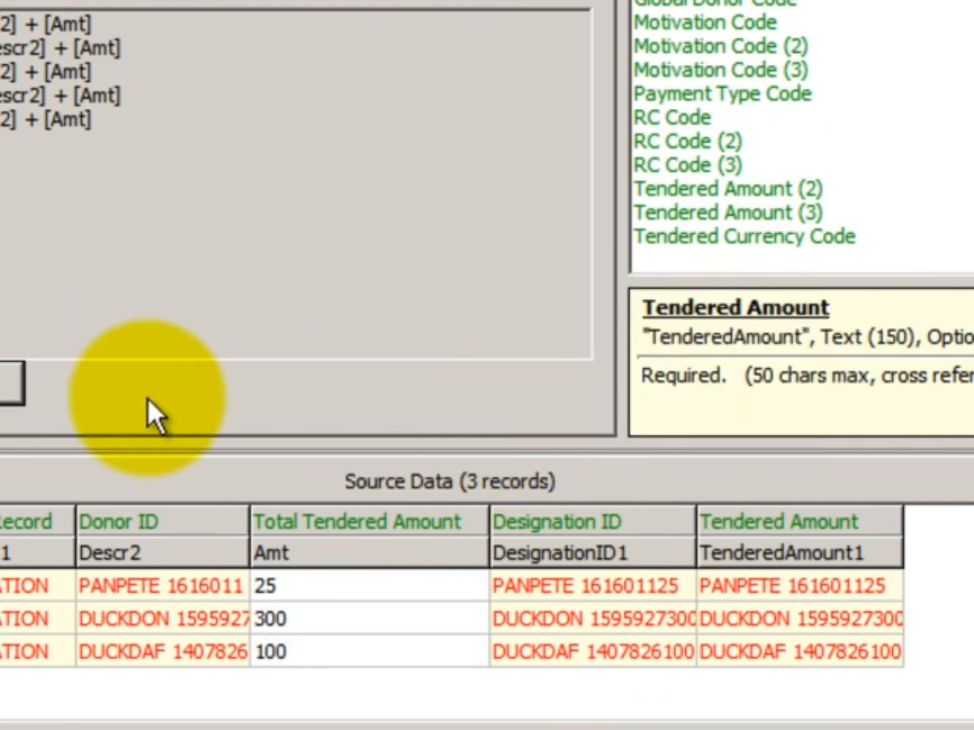
Create a new derived field and name it TenderedAmount3.
click(3, 383)
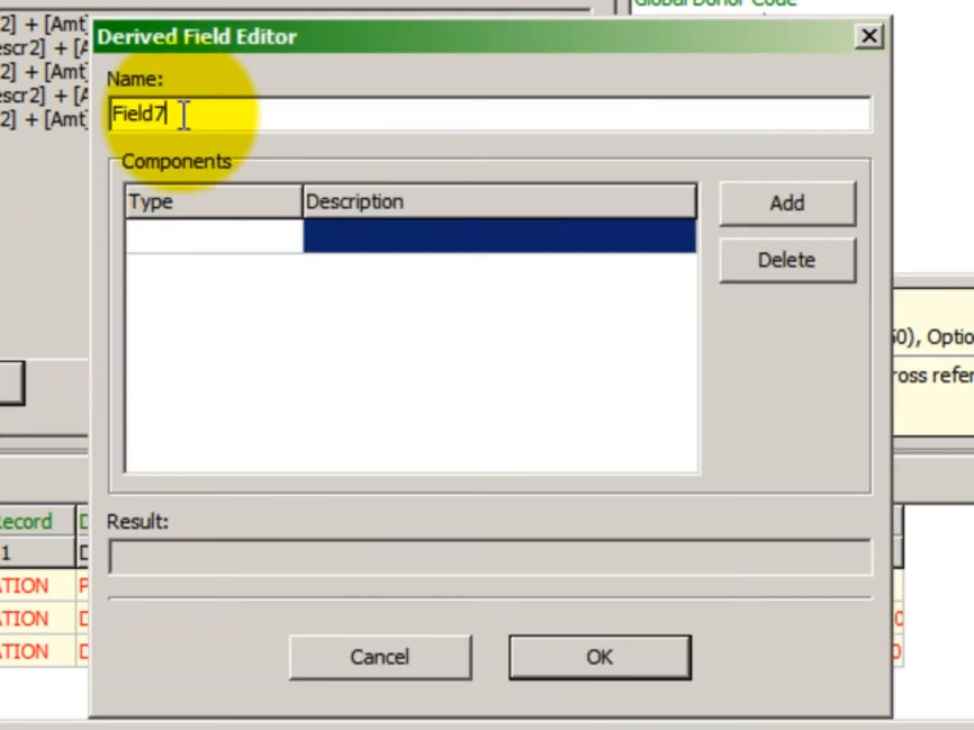
drag(183, 114, 70, 117)
text(Tendereda)
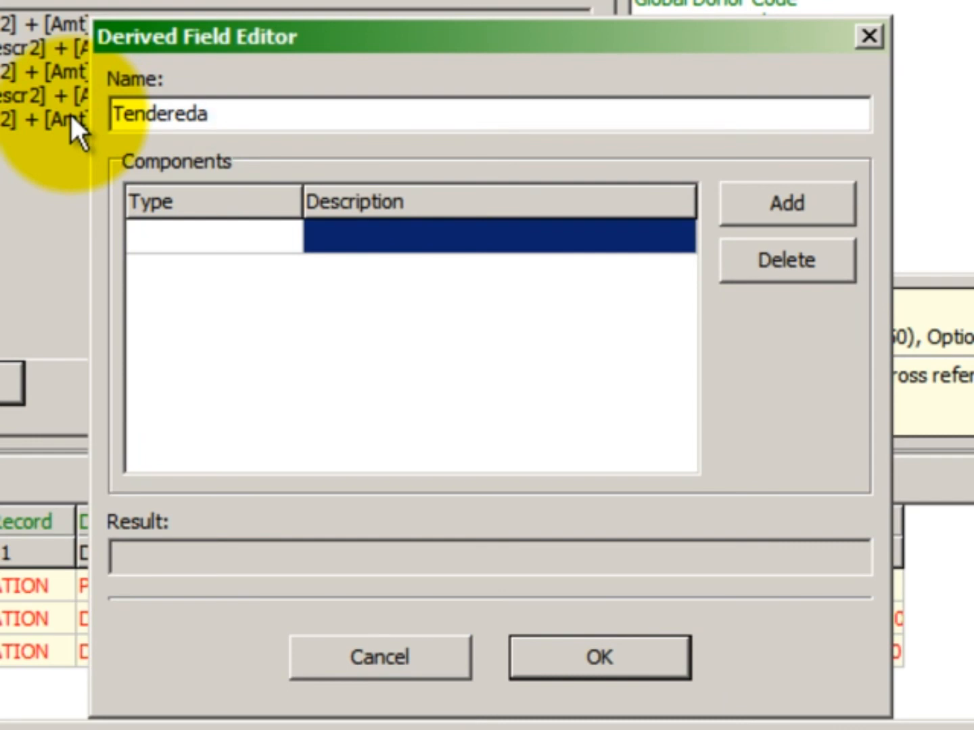
key(BackSpace)
text(Amount3)
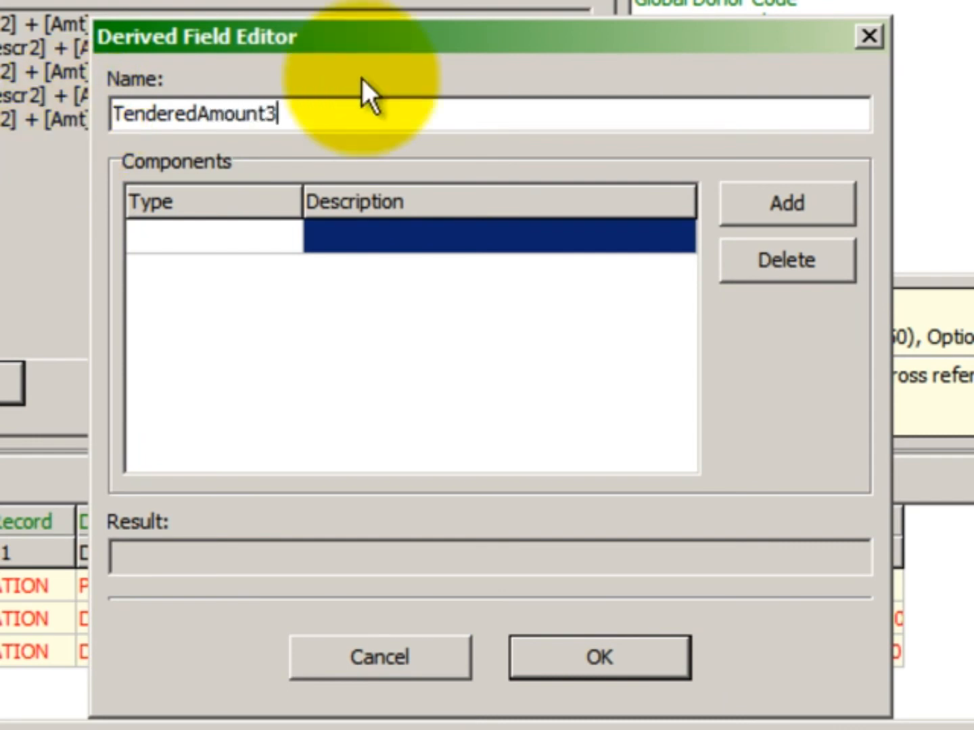
Add the Descr2 field as the first component of TenderedAmount3.
click(788, 193)
click(789, 246)
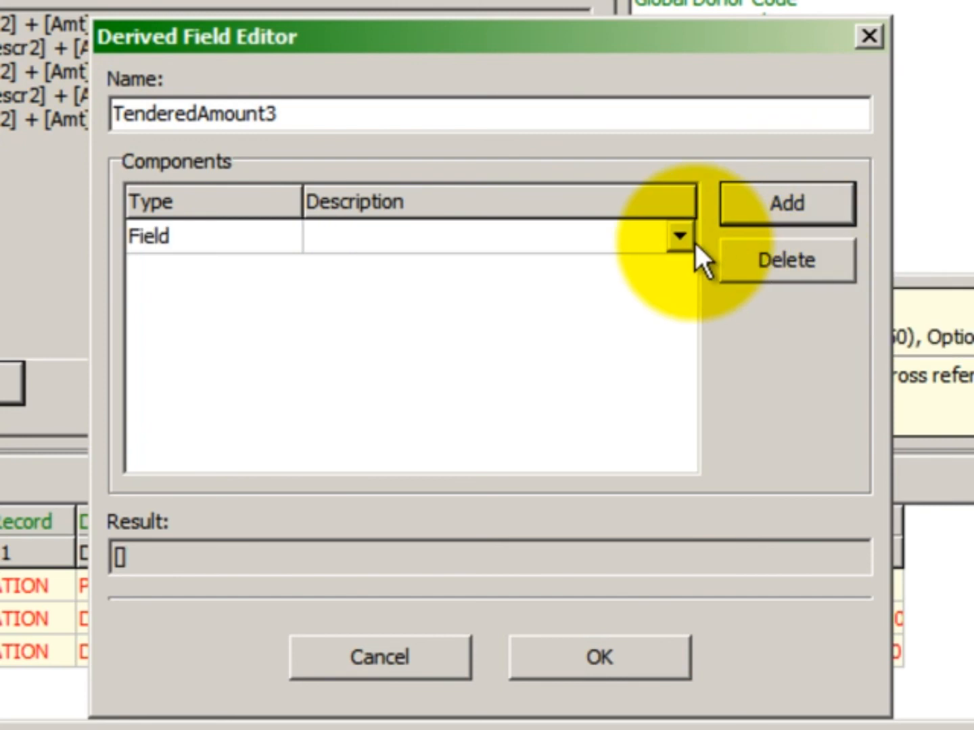
click(683, 236)
click(359, 316)
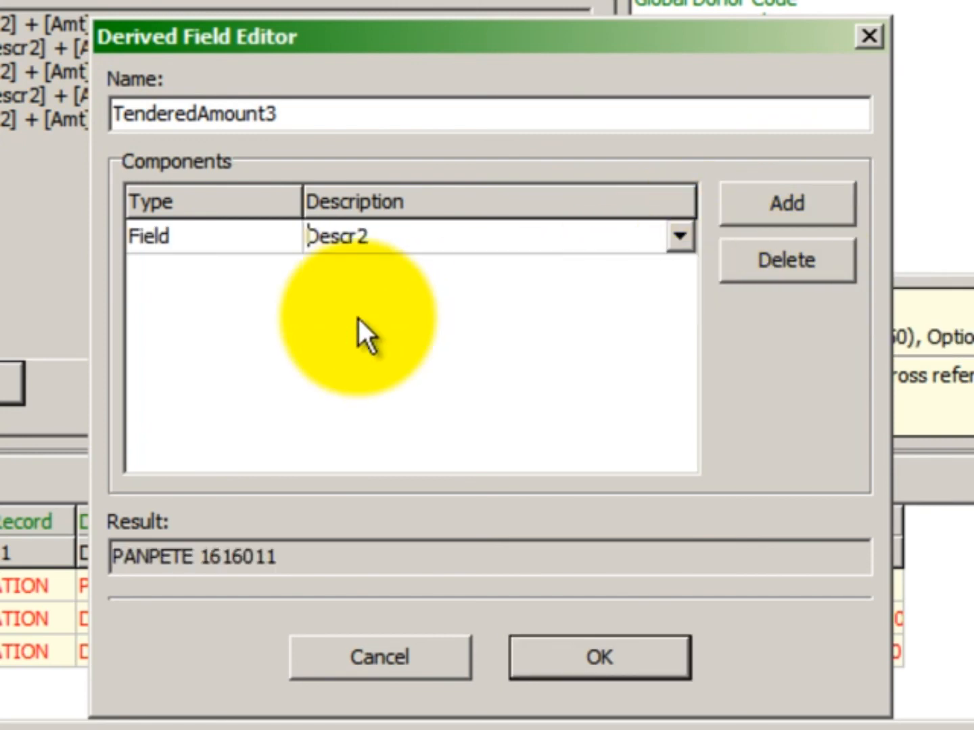
Add the Amt field as the second component of TenderedAmount3, save it and refresh the source data.
click(793, 209)
click(774, 249)
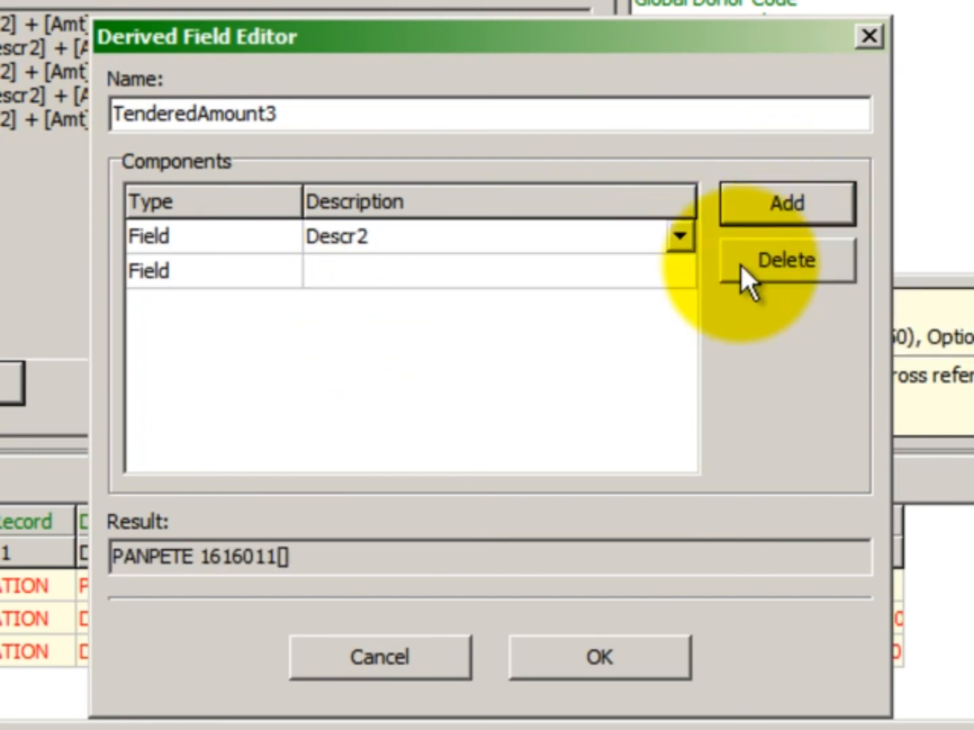
click(675, 276)
click(679, 271)
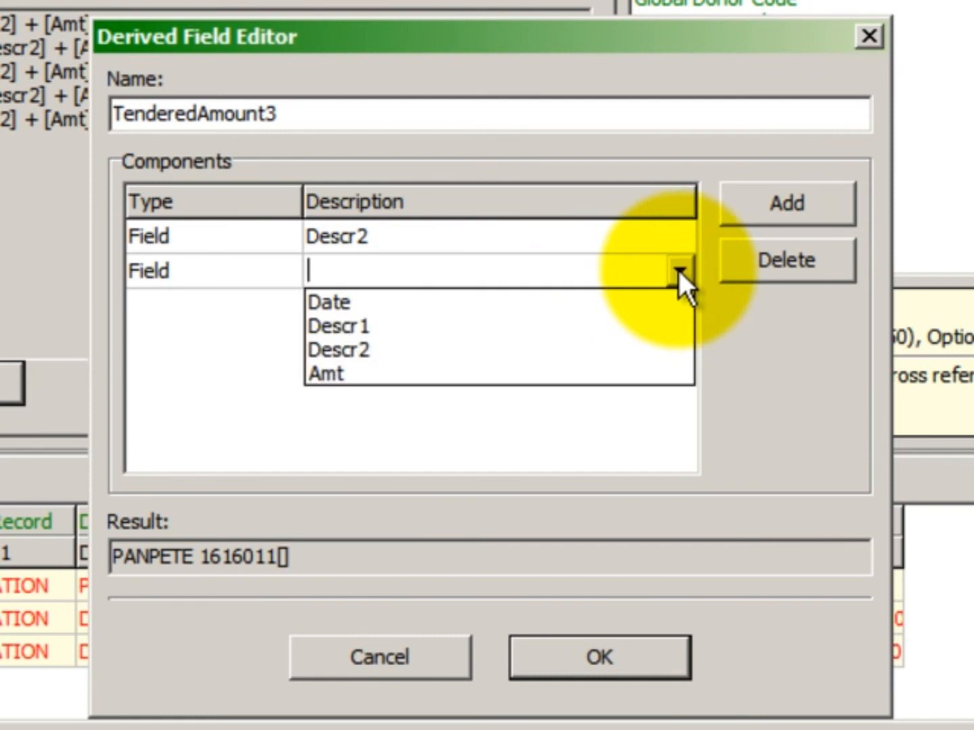
click(322, 371)
click(630, 656)
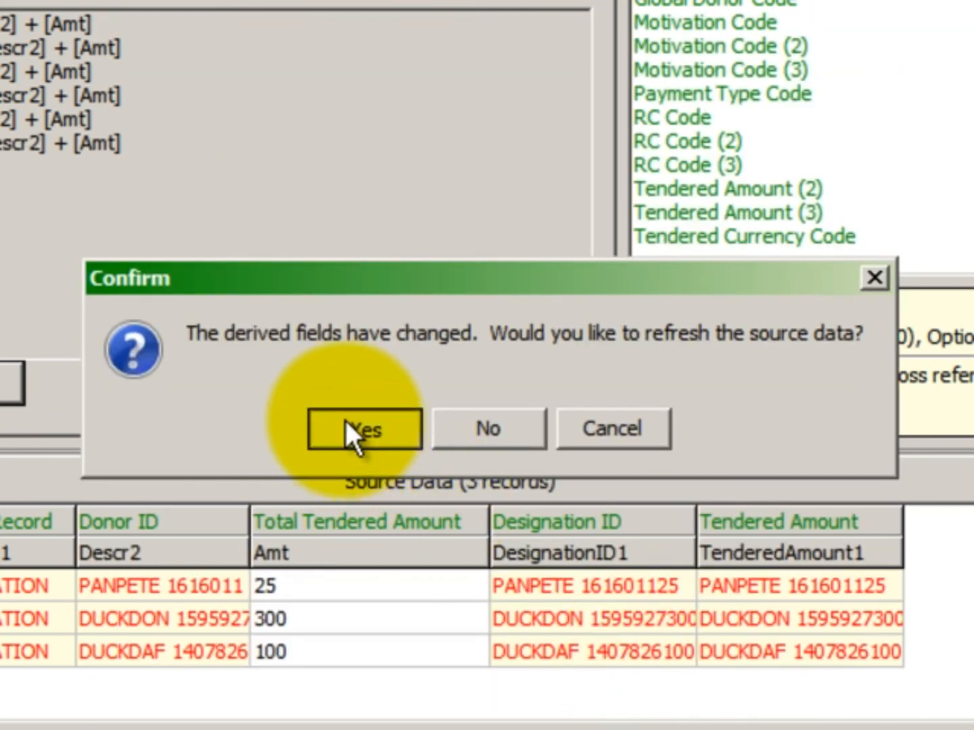
click(343, 418)
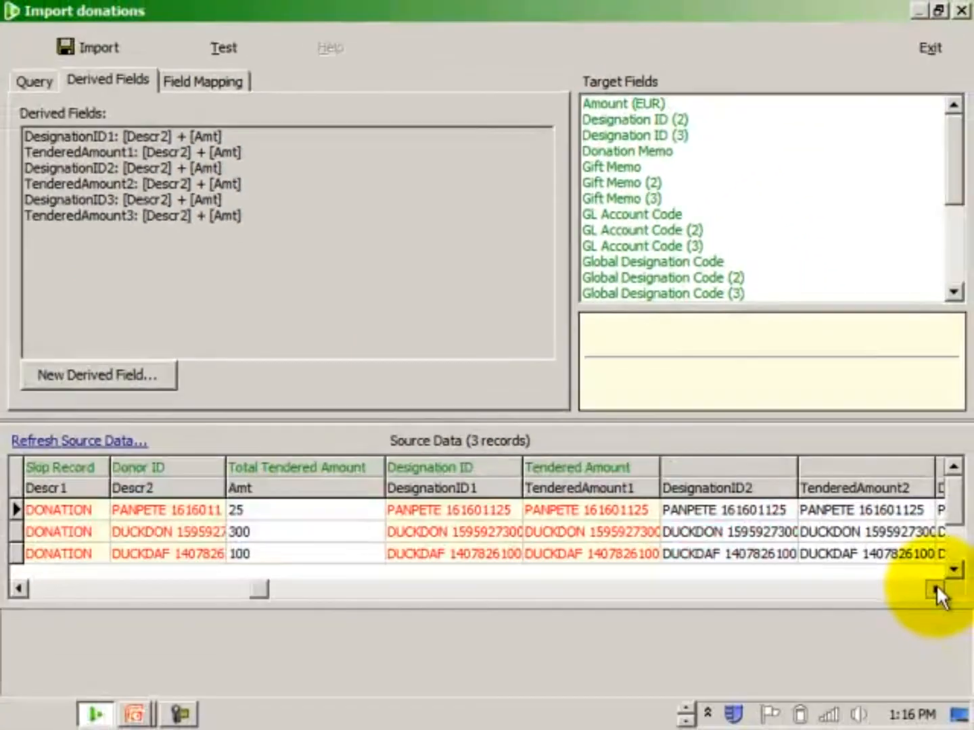
Map DesignationID2 to the target field Designation ID (2) and DesignationID3 to Designation ID (3).
click(936, 587)
click(935, 587)
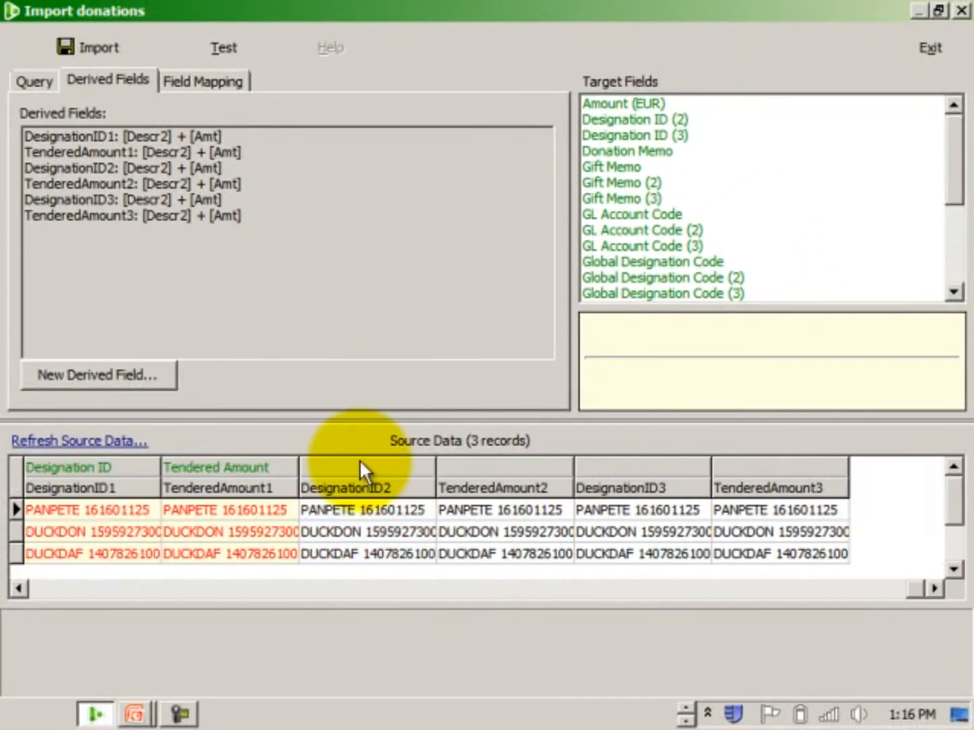
click(195, 80)
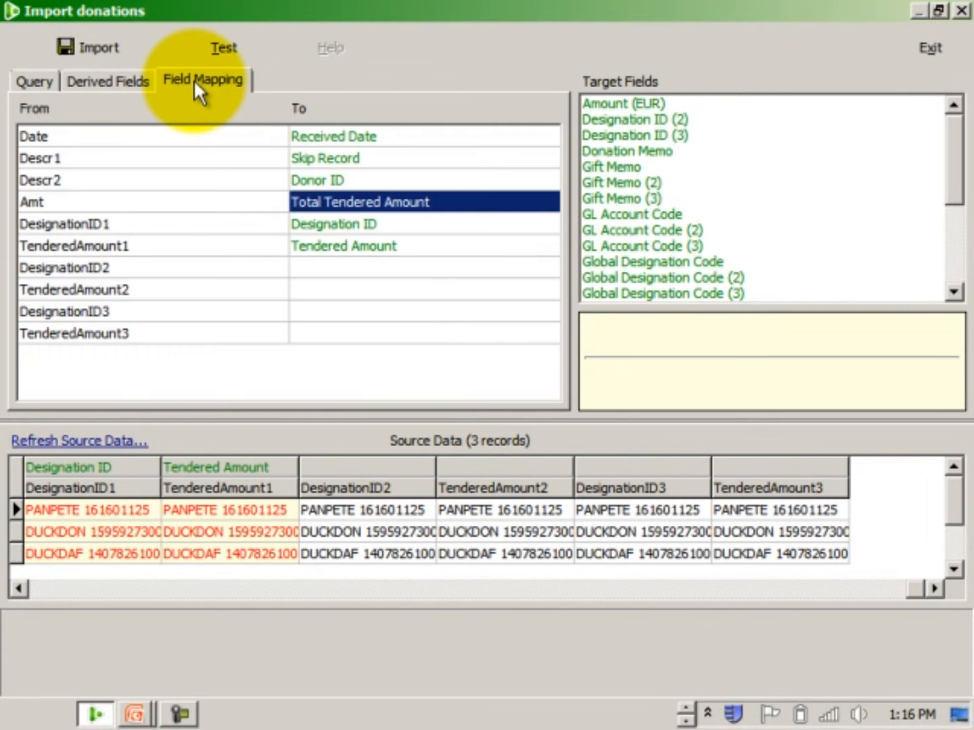
click(622, 119)
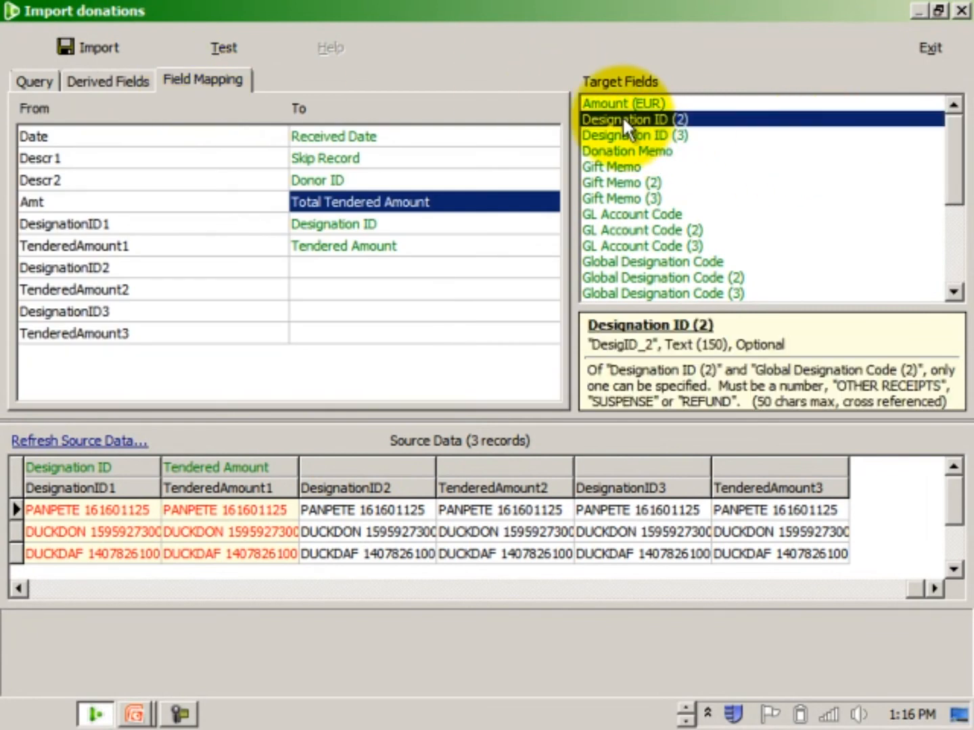
drag(454, 203, 355, 271)
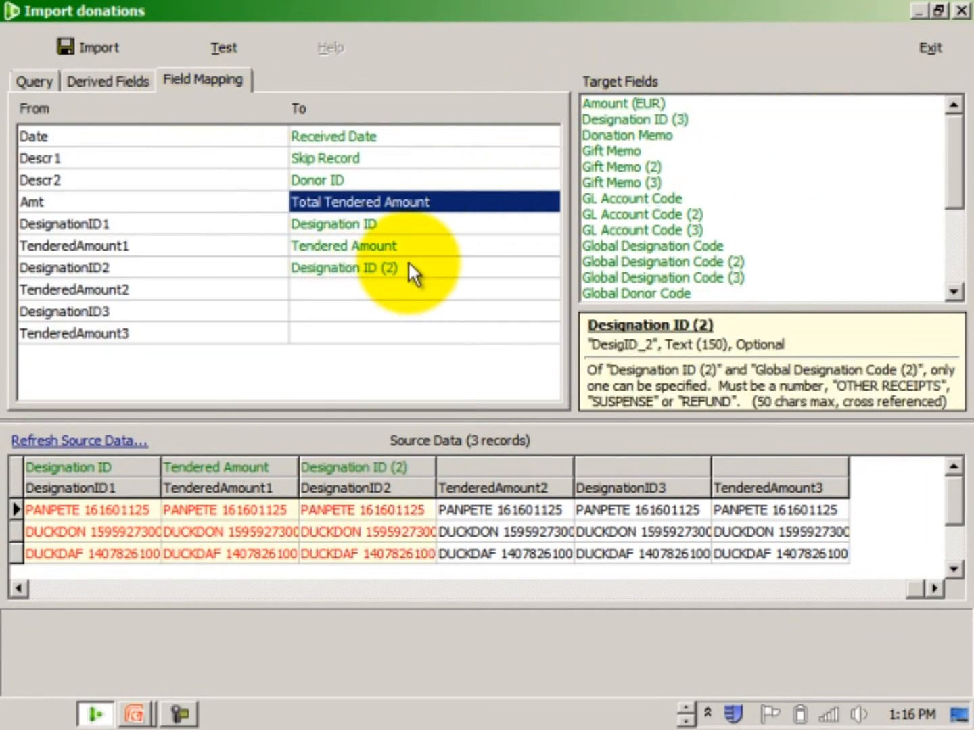
drag(623, 121, 346, 312)
Map TenderedAmount2 to the target field Tendered Amount (2) and TenderedAmount3 to Tendered Amount (3).
drag(956, 152, 840, 237)
drag(644, 261, 390, 290)
drag(611, 261, 444, 335)
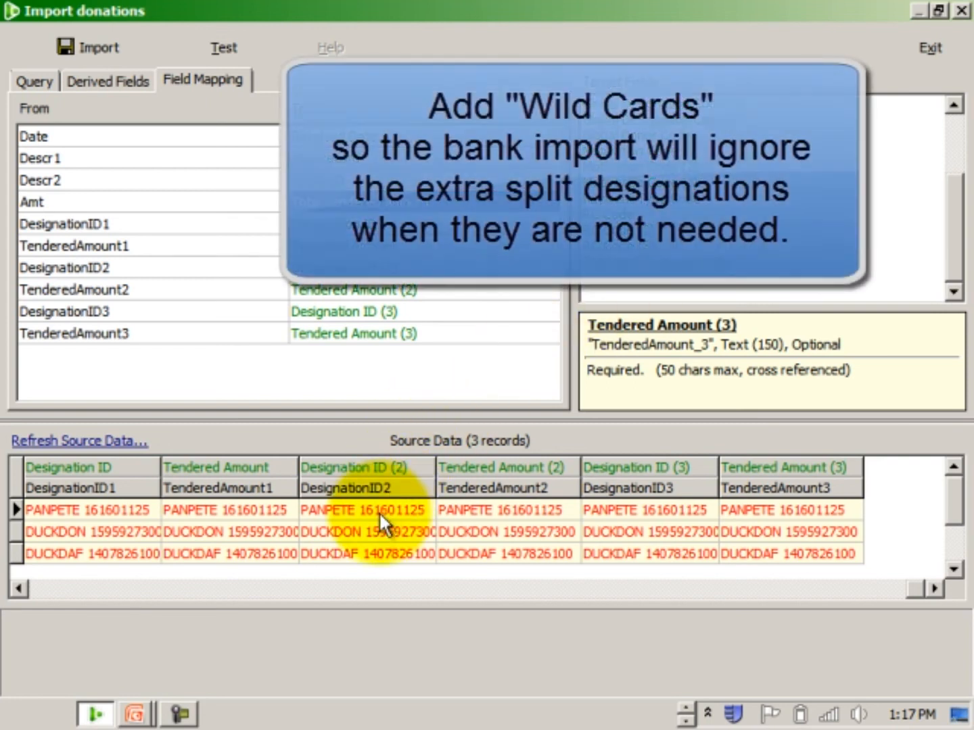
Open the cross references for the first source record's Designation ID (2) value.
click(20, 593)
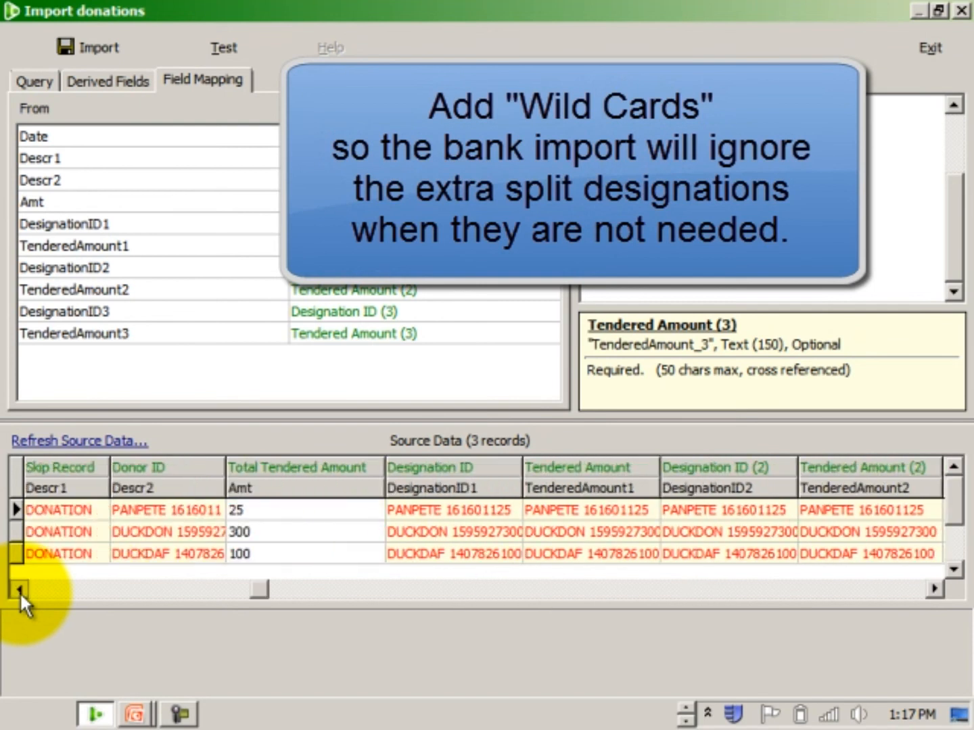
click(20, 592)
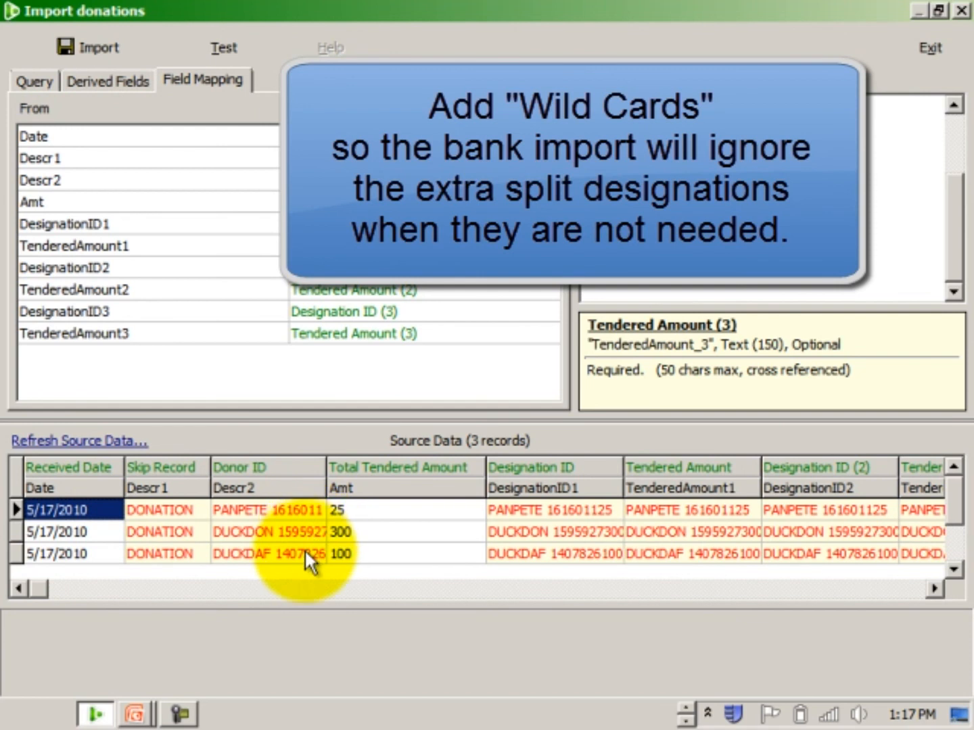
click(575, 510)
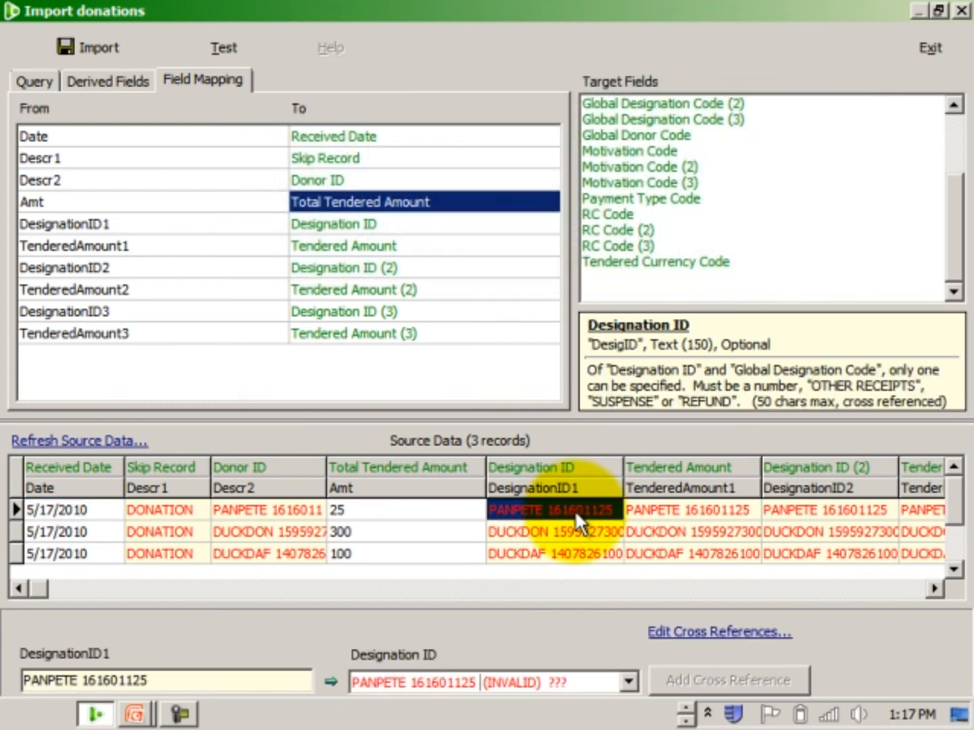
click(935, 588)
click(938, 587)
click(938, 587)
click(937, 587)
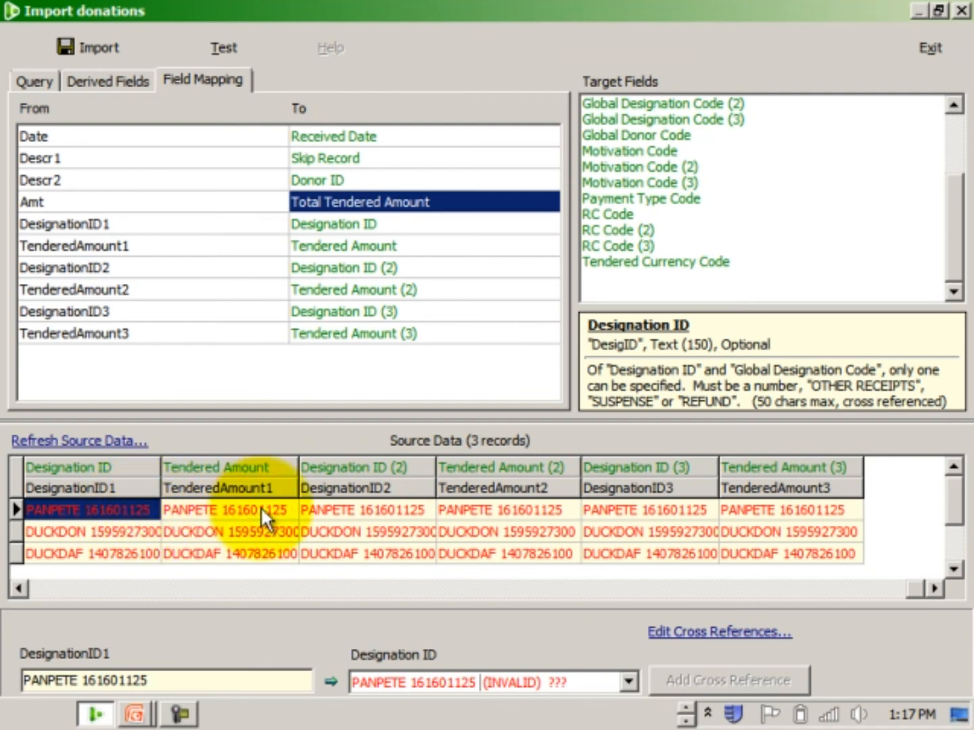
click(398, 507)
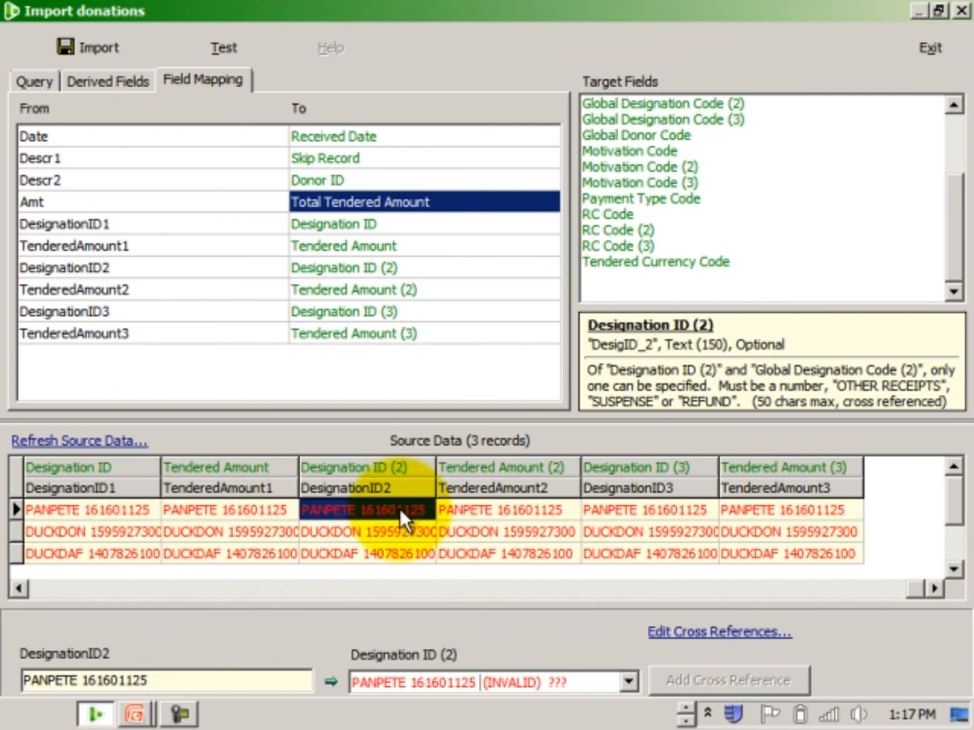
click(675, 632)
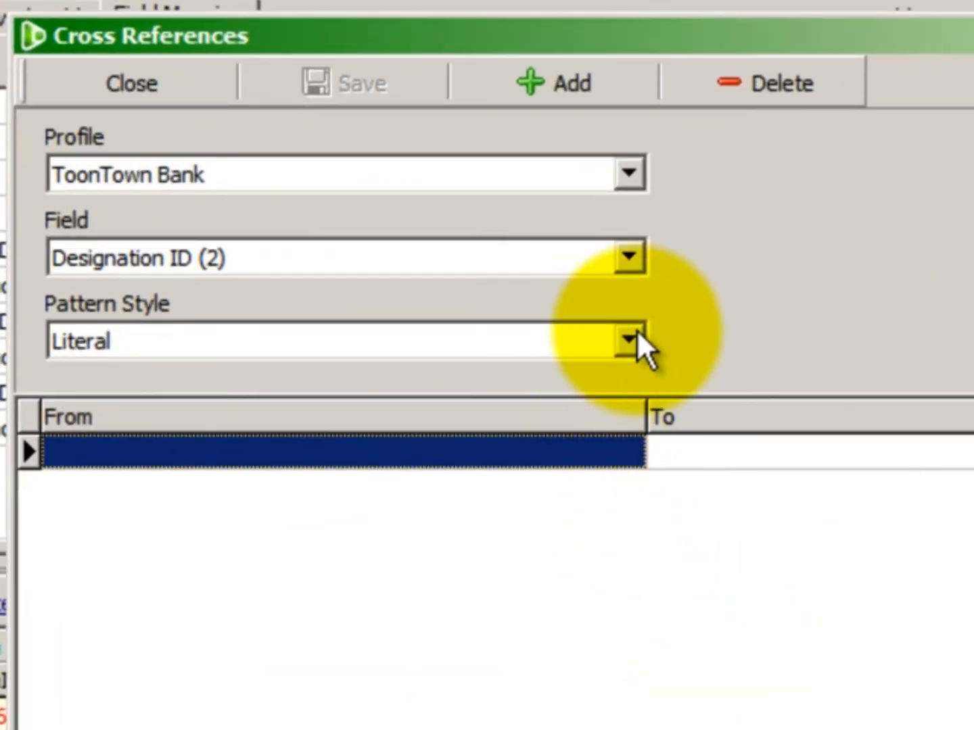
Set the Designation ID (2) pattern style to Wild Cards and save a cross reference from * to a blank value.
click(638, 334)
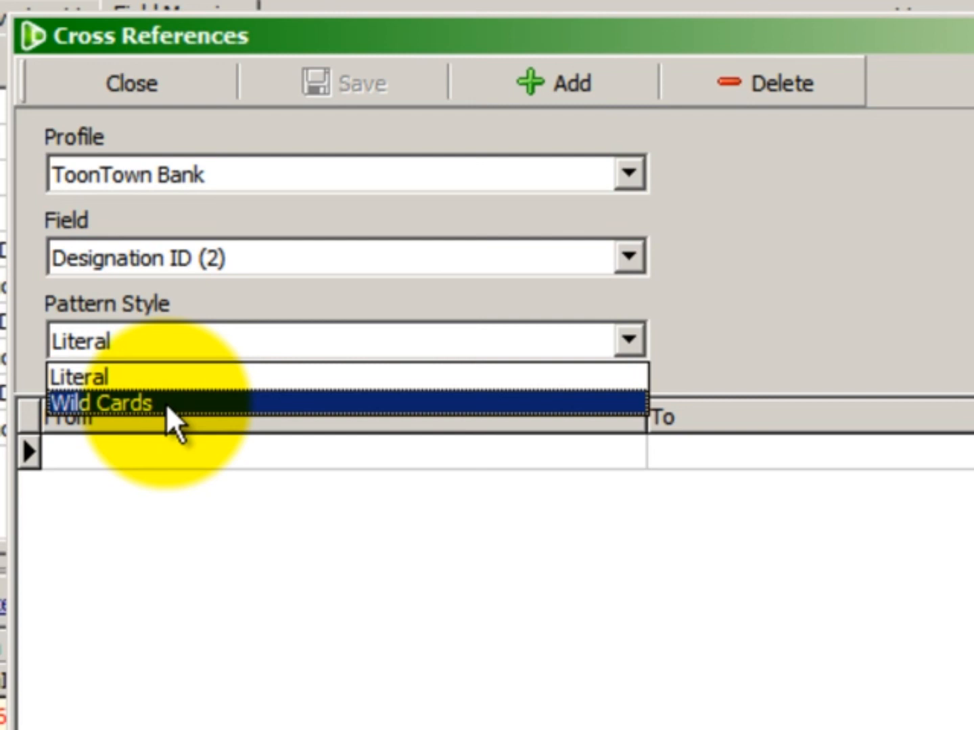
click(166, 403)
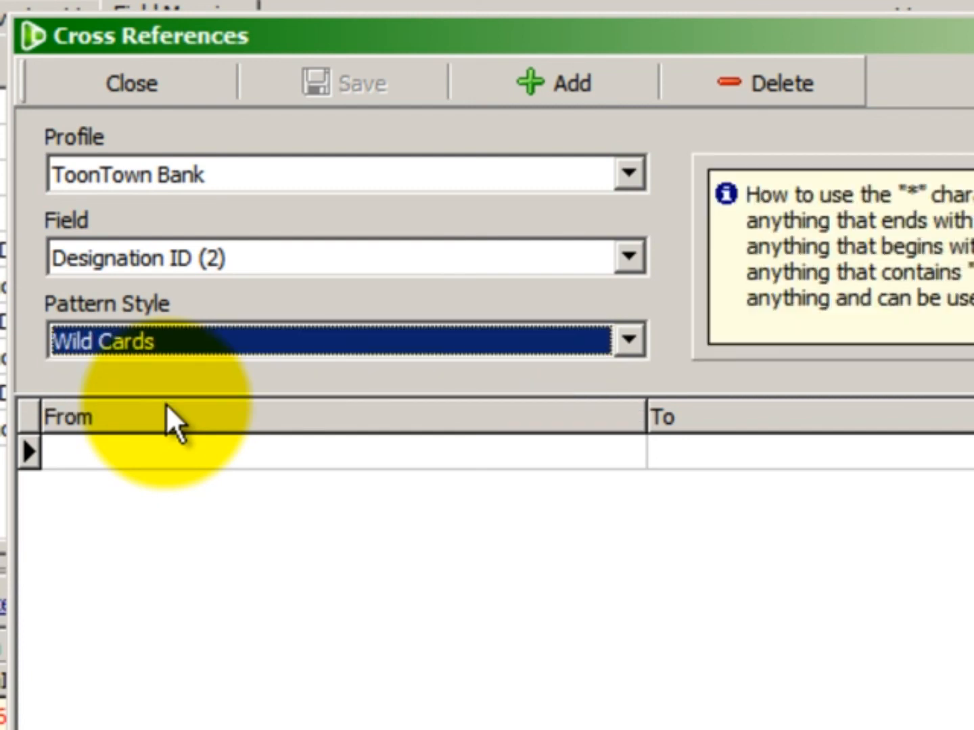
click(174, 452)
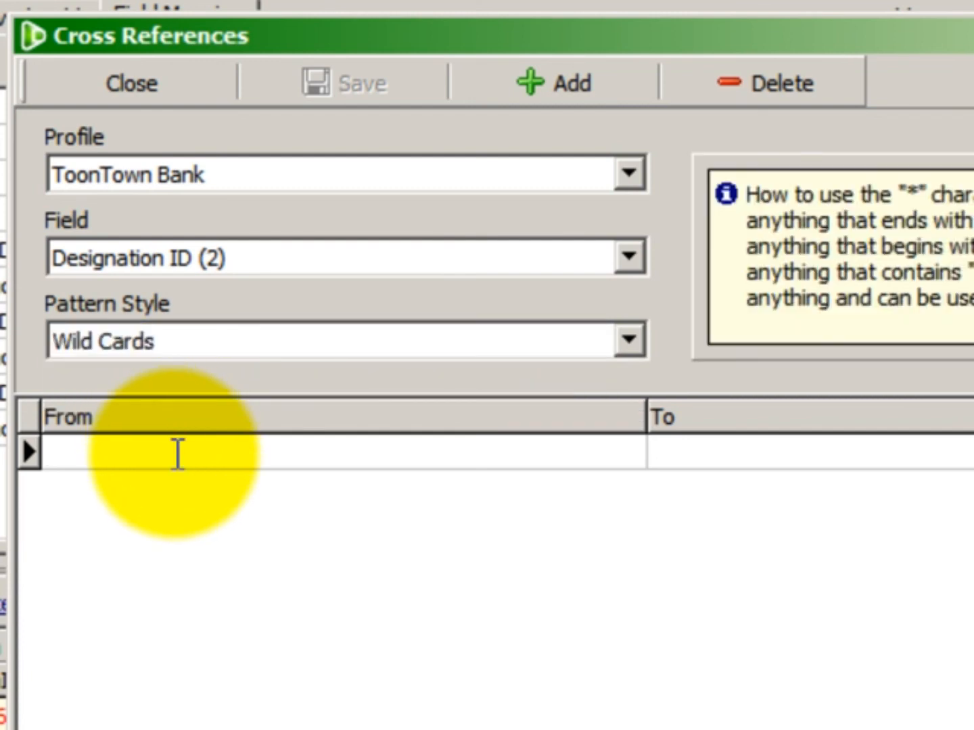
text(*)
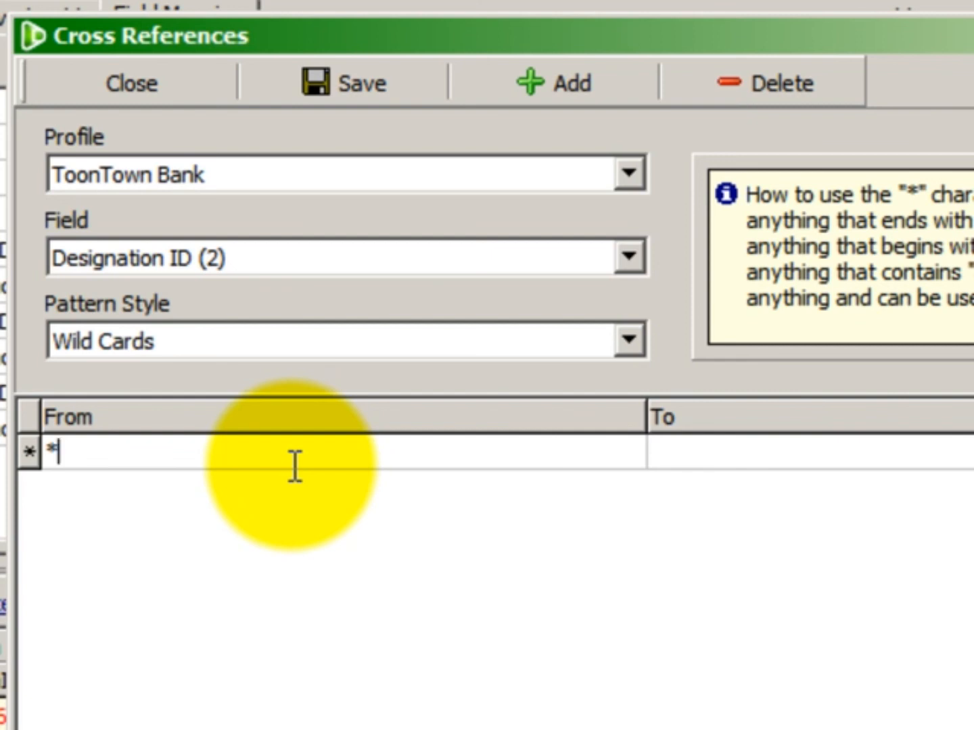
click(733, 454)
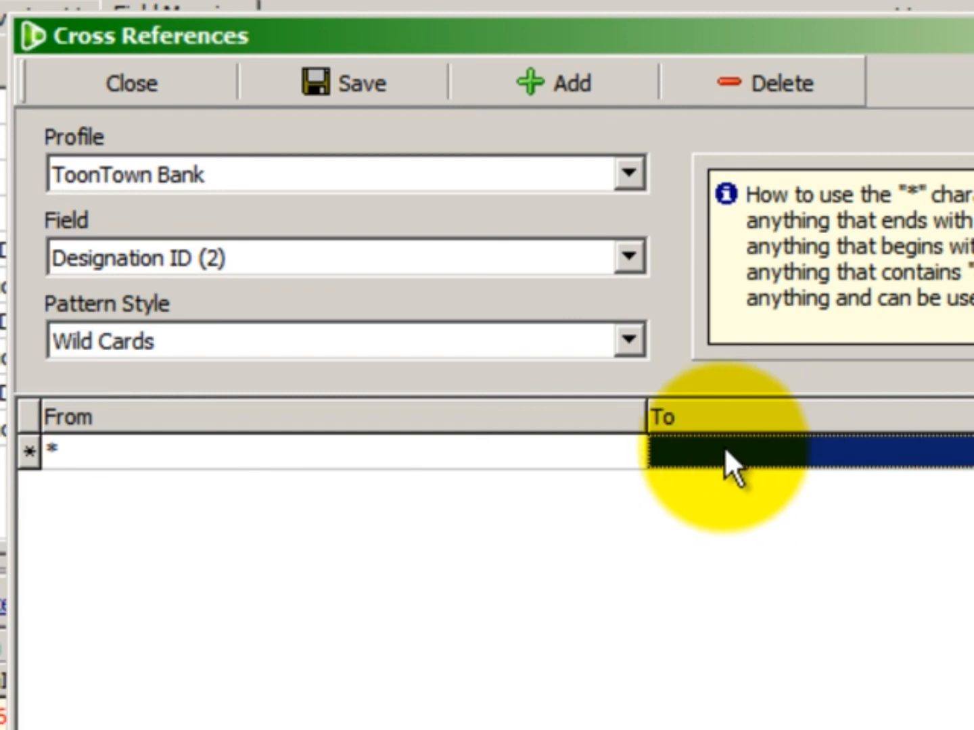
click(359, 82)
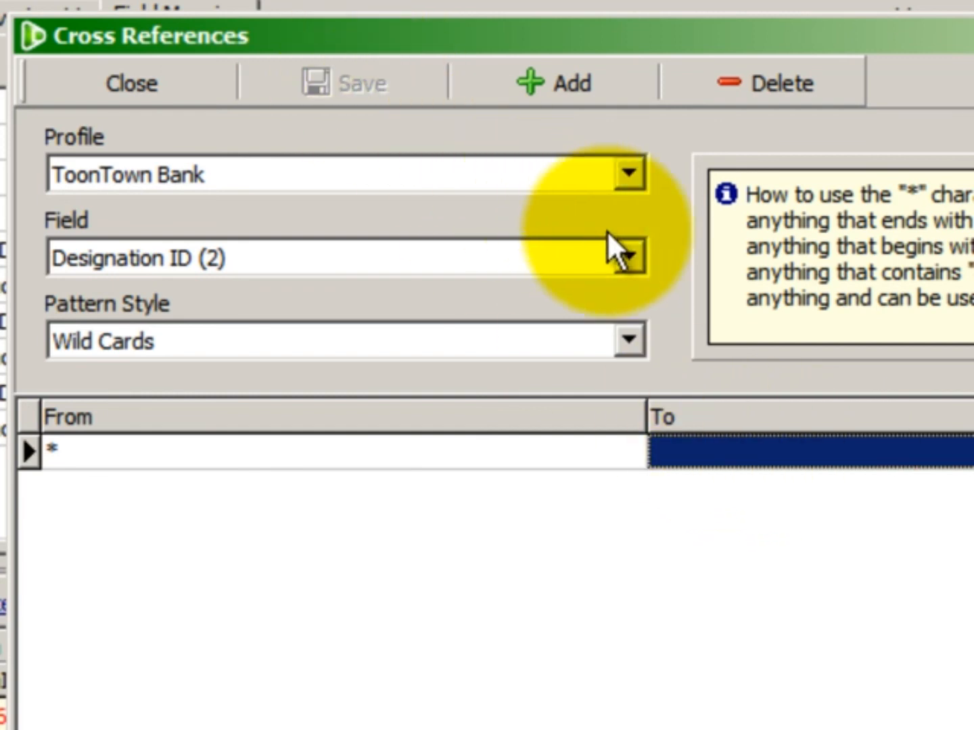
Save a wild card cross reference from * to a blank value for the Tendered Amount (2) field.
click(631, 256)
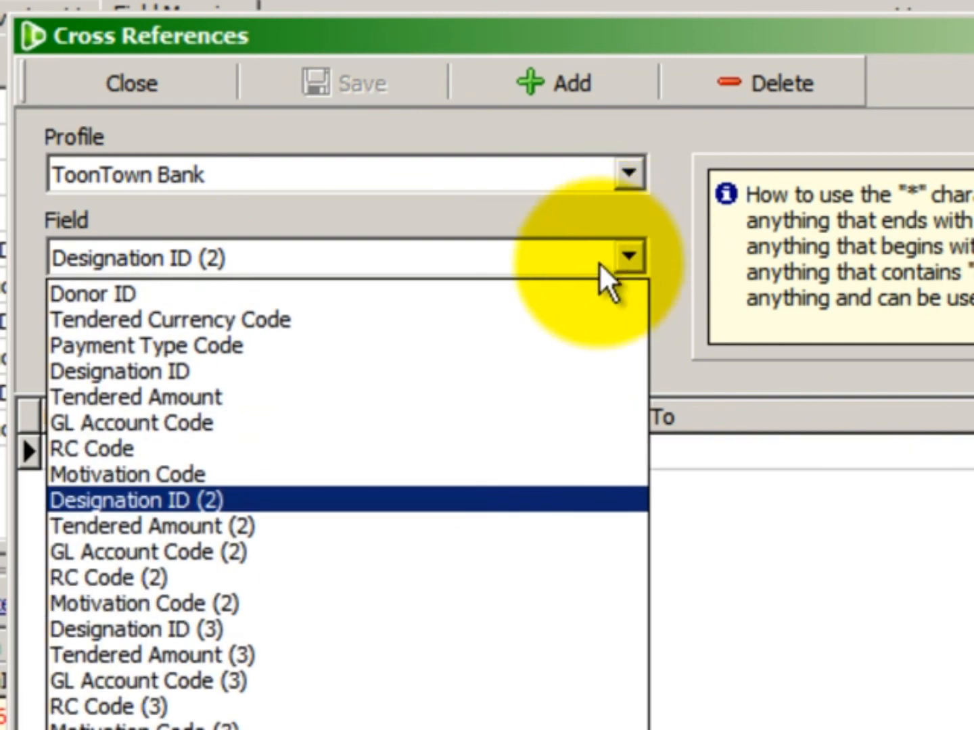
click(257, 524)
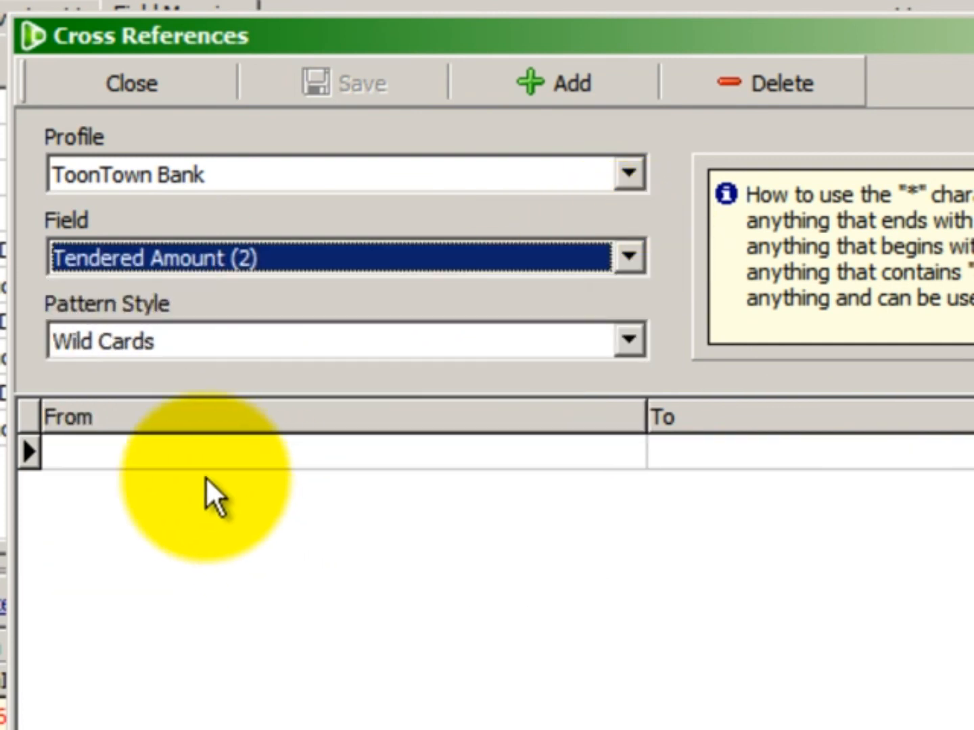
click(191, 461)
text(*)
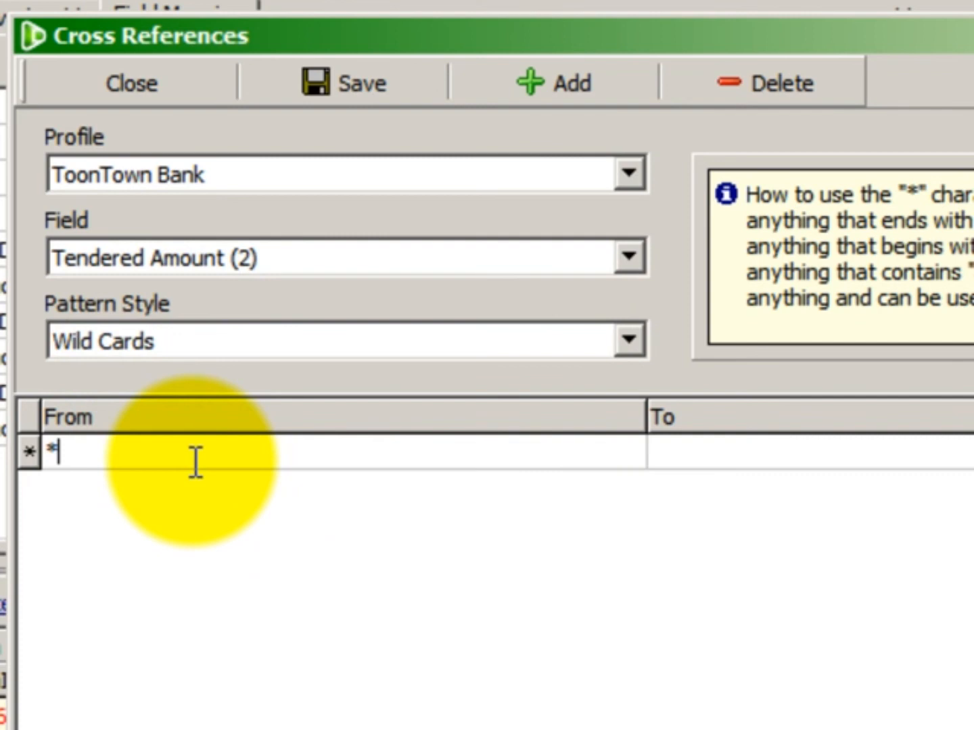
click(339, 78)
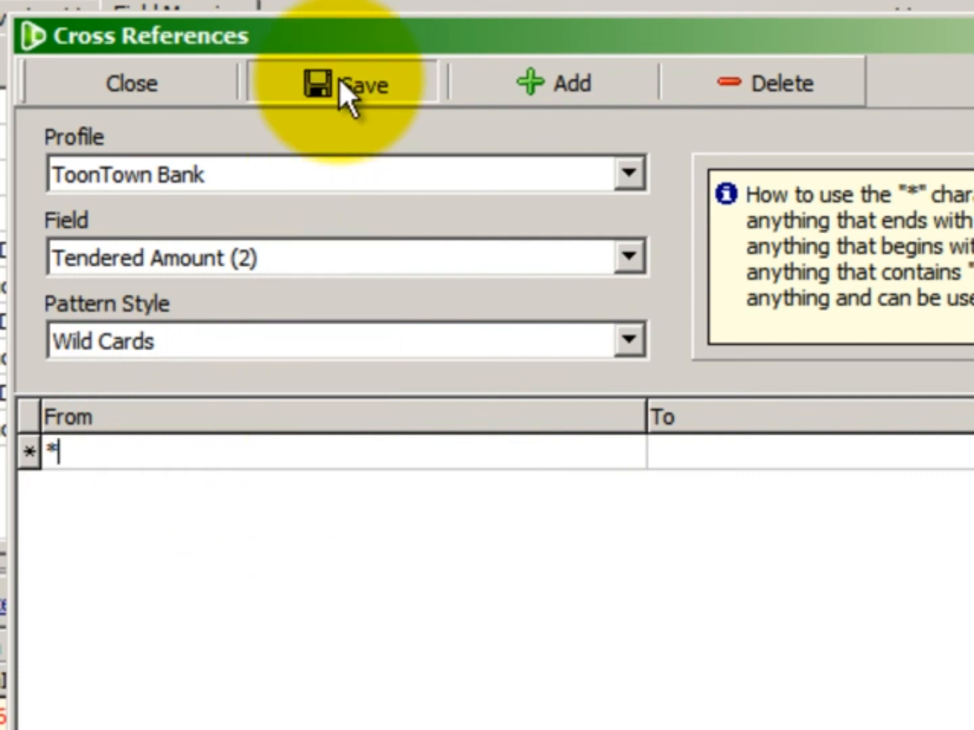
Save a wild card cross reference from * to a blank value for the Designation ID (3) field.
click(629, 256)
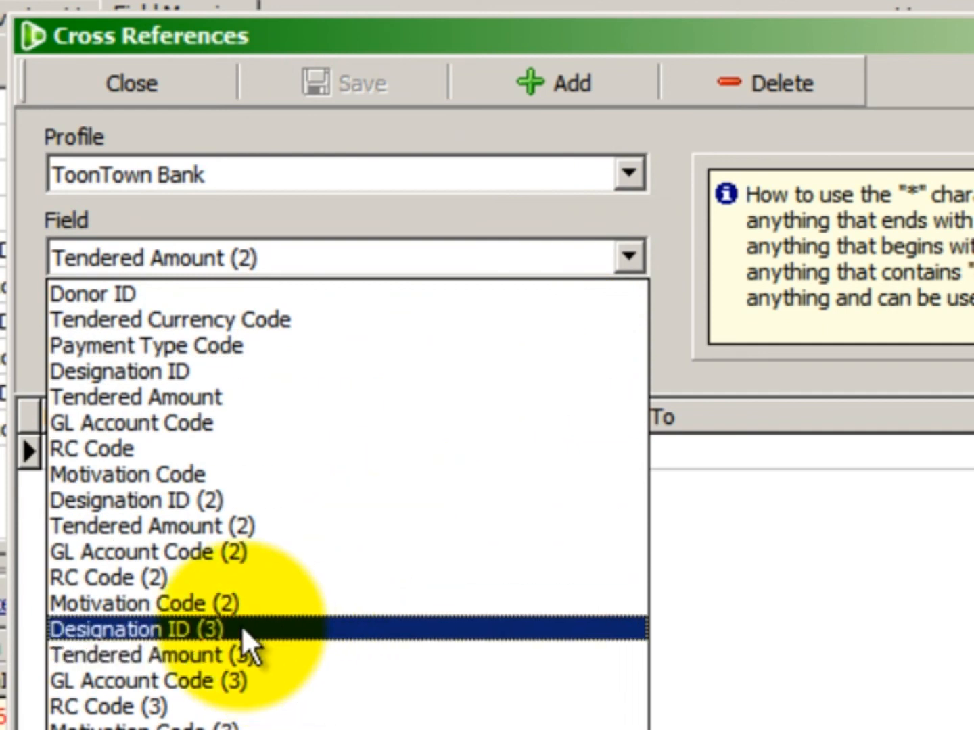
click(240, 629)
click(235, 453)
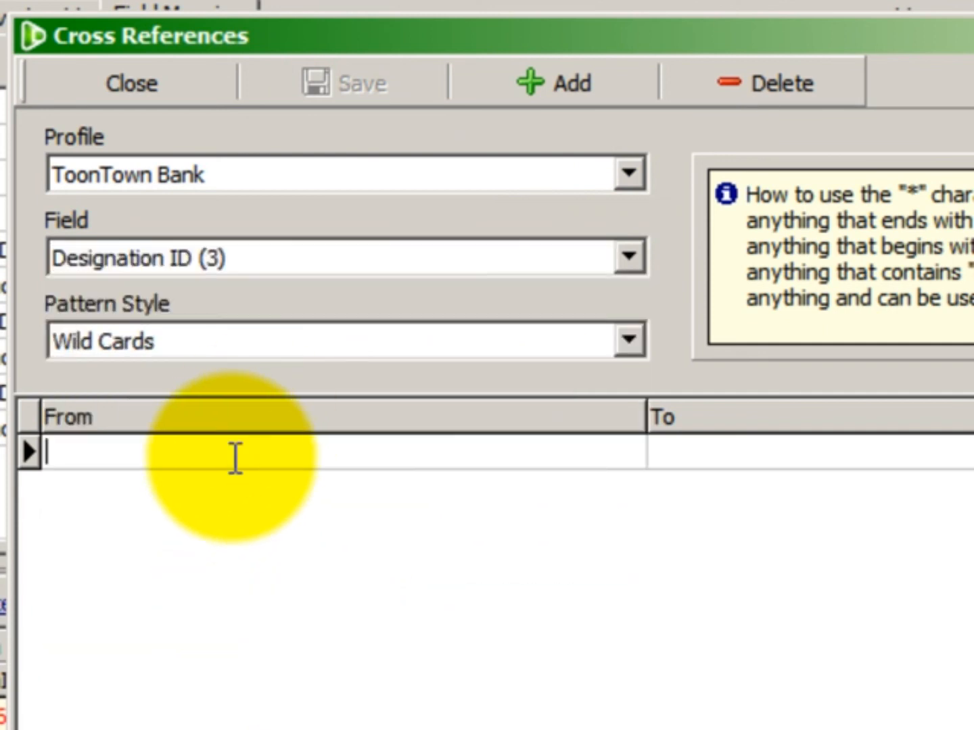
text(*)
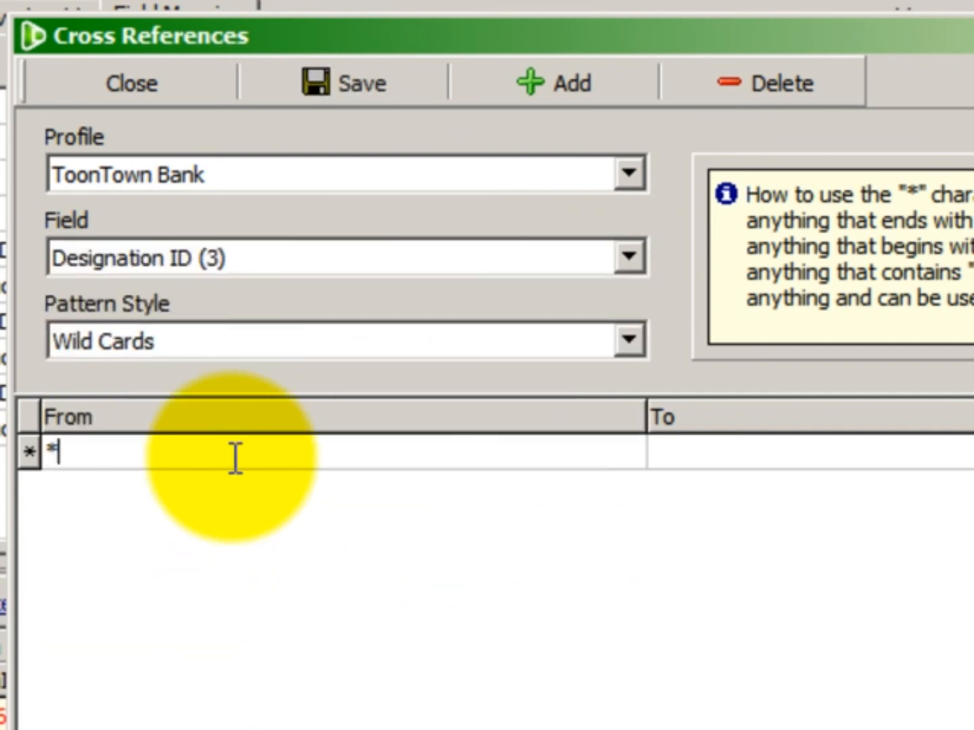
click(380, 76)
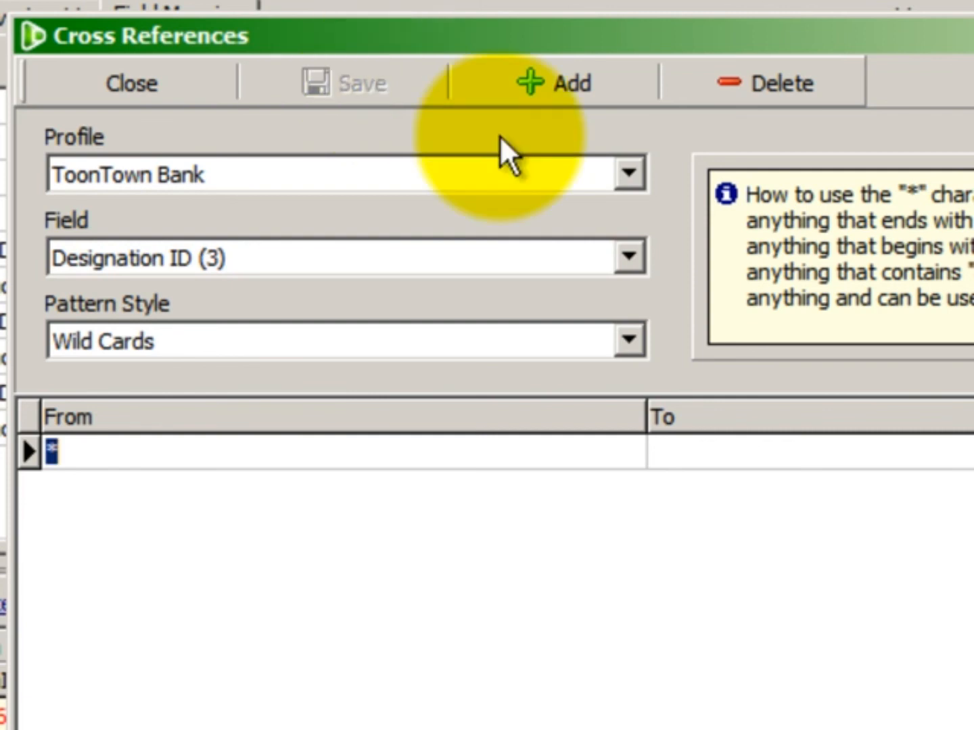
Save a wild card cross reference from * to a blank value for Tendered Amount (3) and return to the import's source data.
click(635, 255)
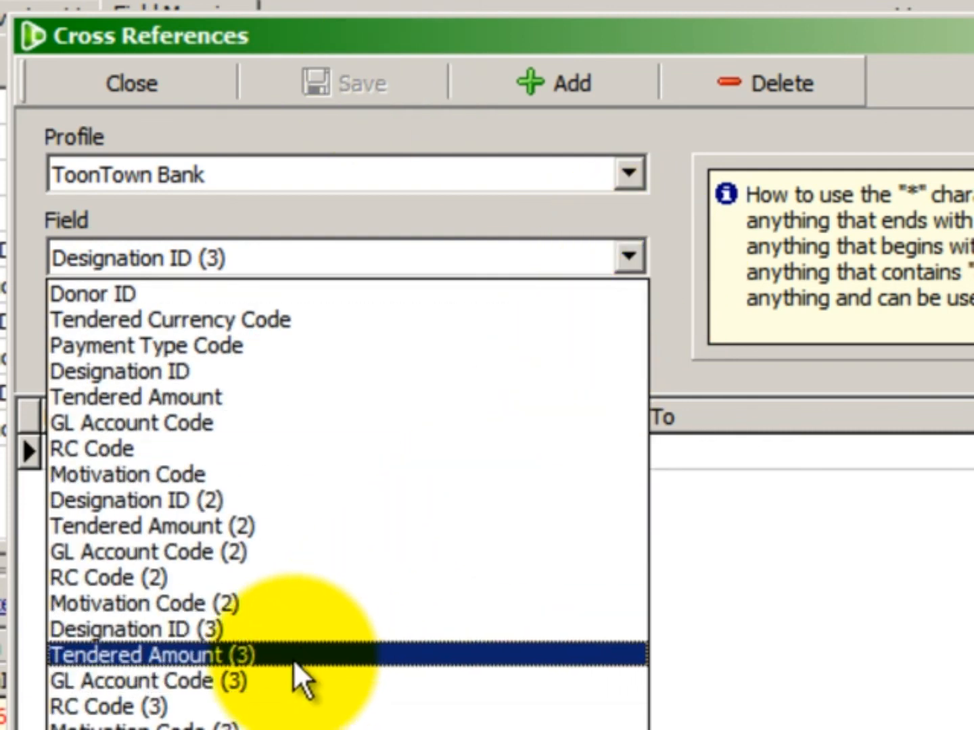
click(293, 661)
click(207, 456)
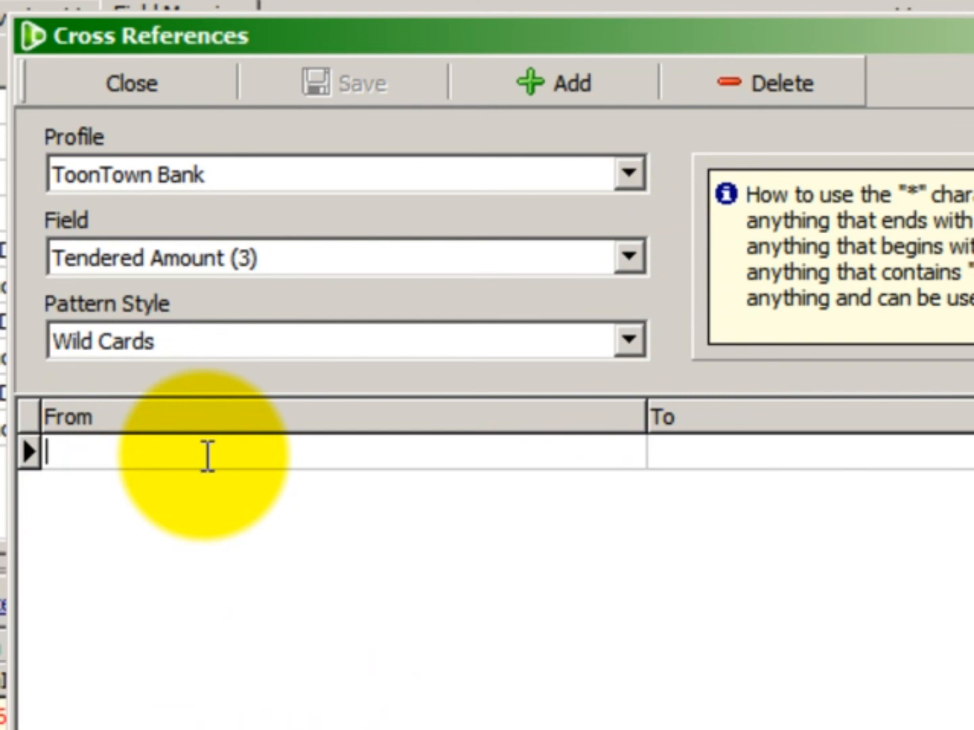
text(*)
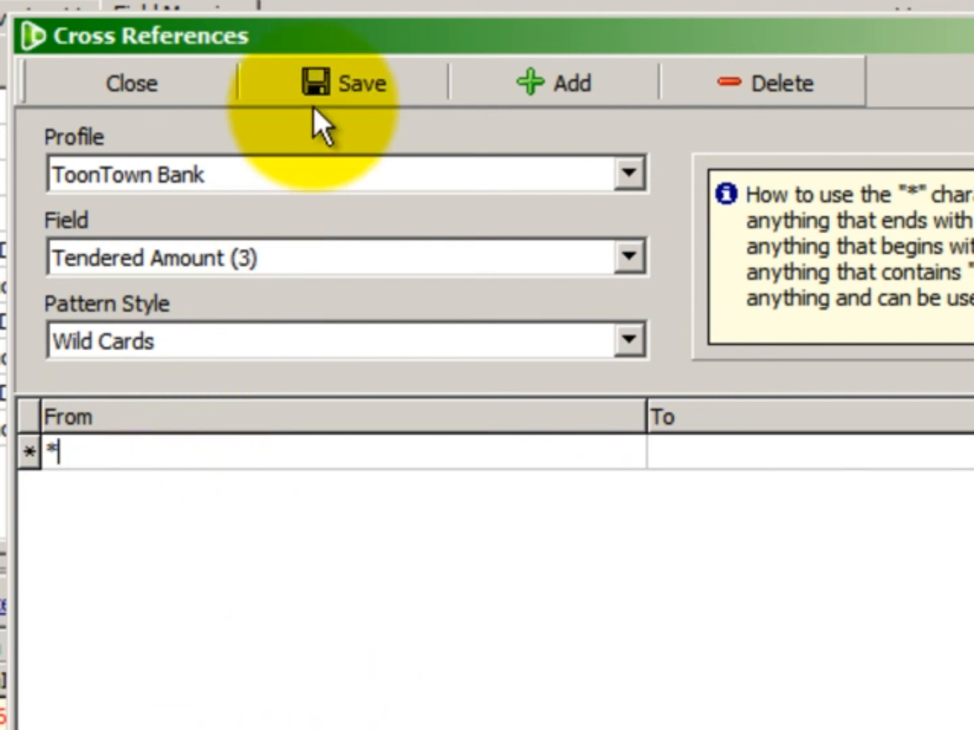
click(333, 84)
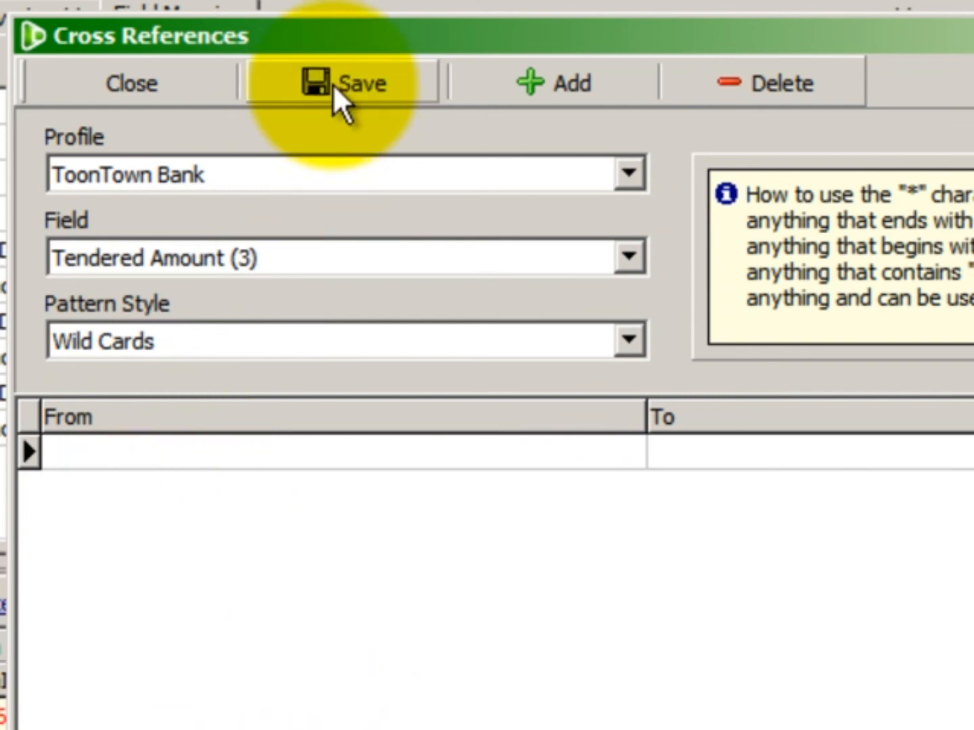
click(151, 85)
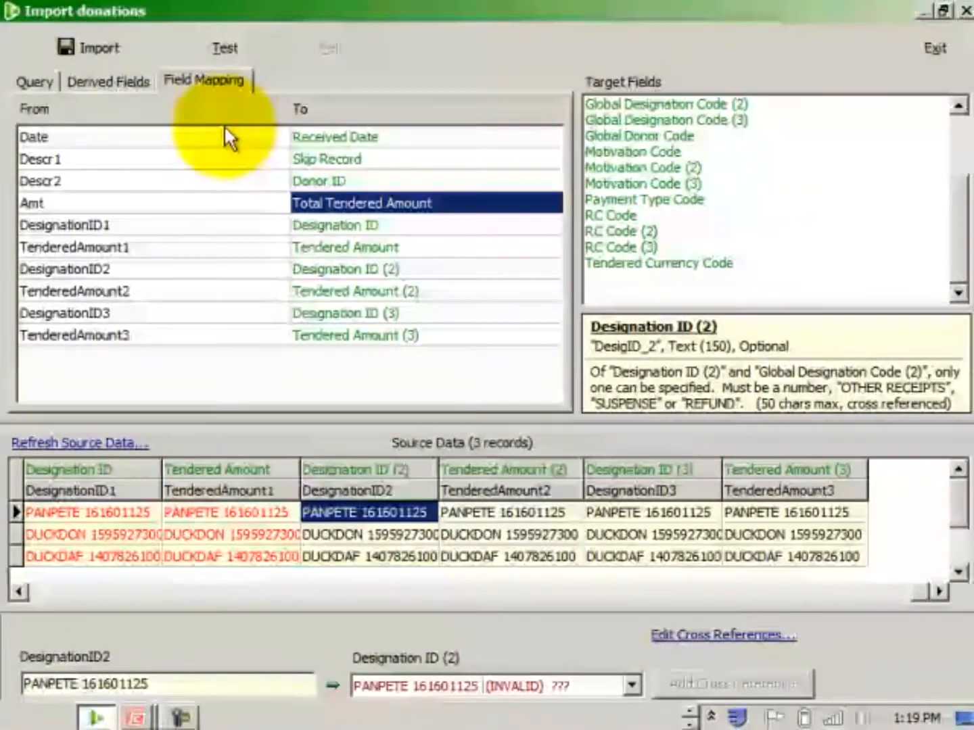
click(17, 593)
click(17, 593)
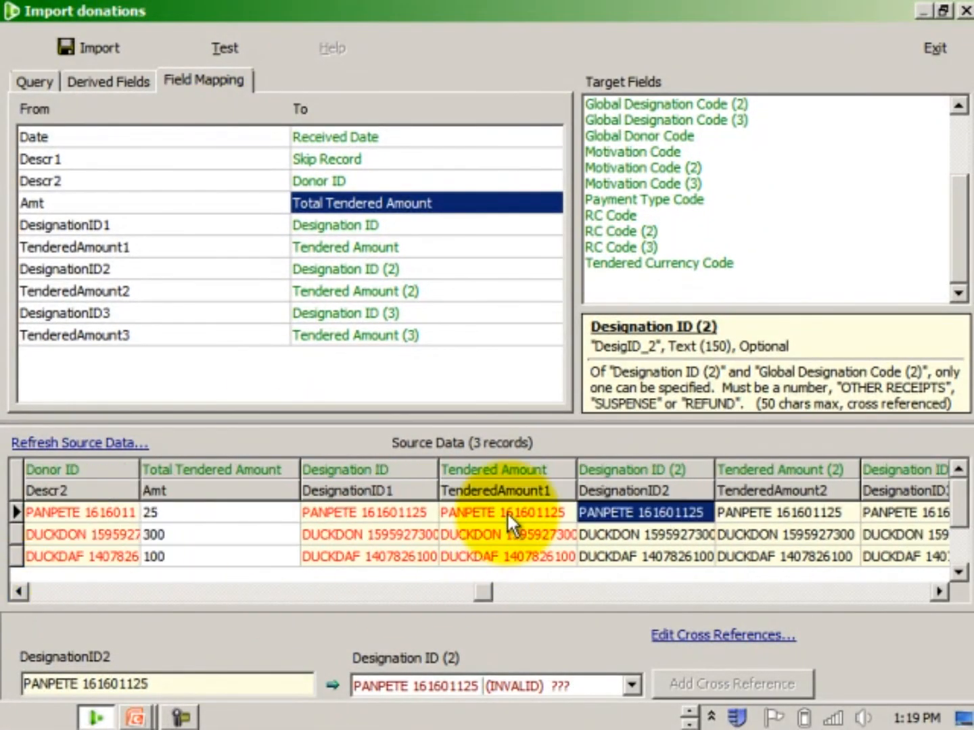